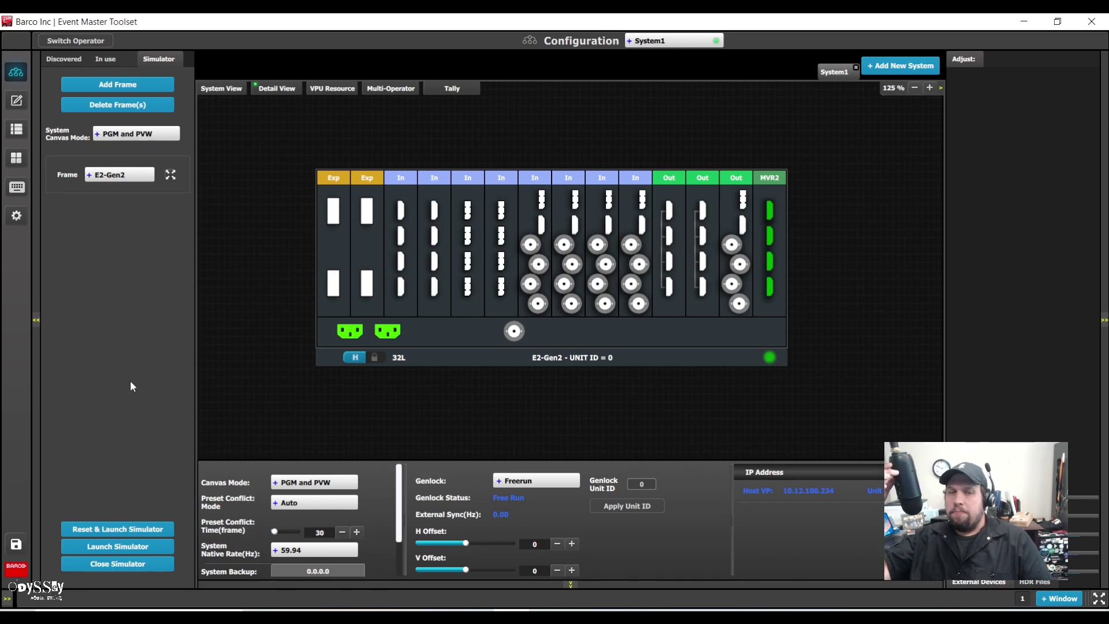
- Show the discovered E2-Gen2 frame at 150% zoom and select one of its output connectors
click(68, 59)
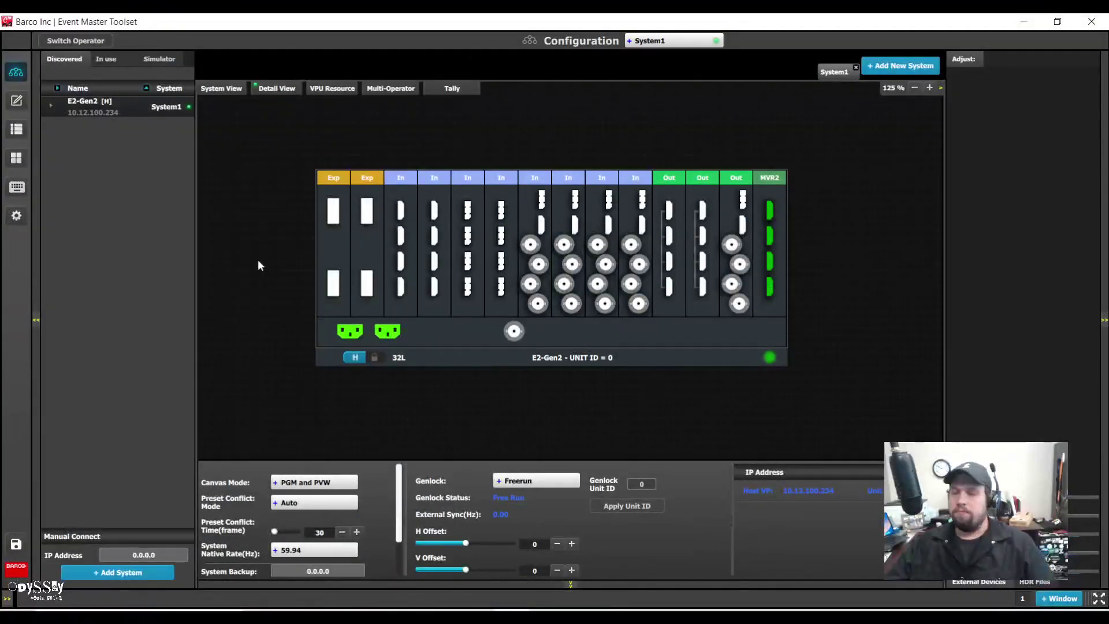
click(929, 88)
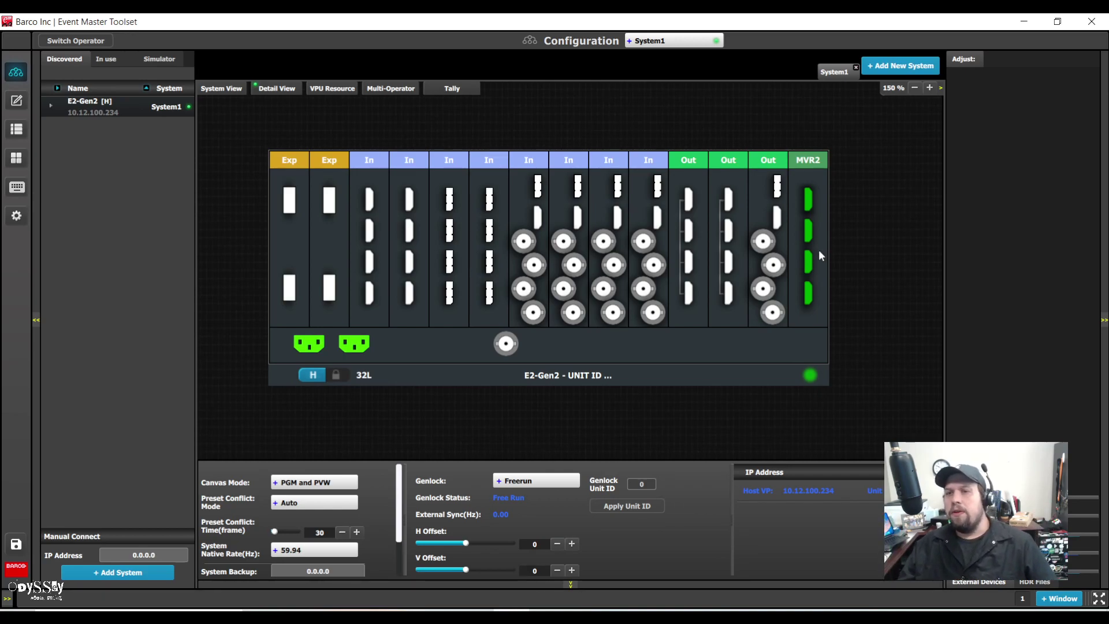
click(762, 243)
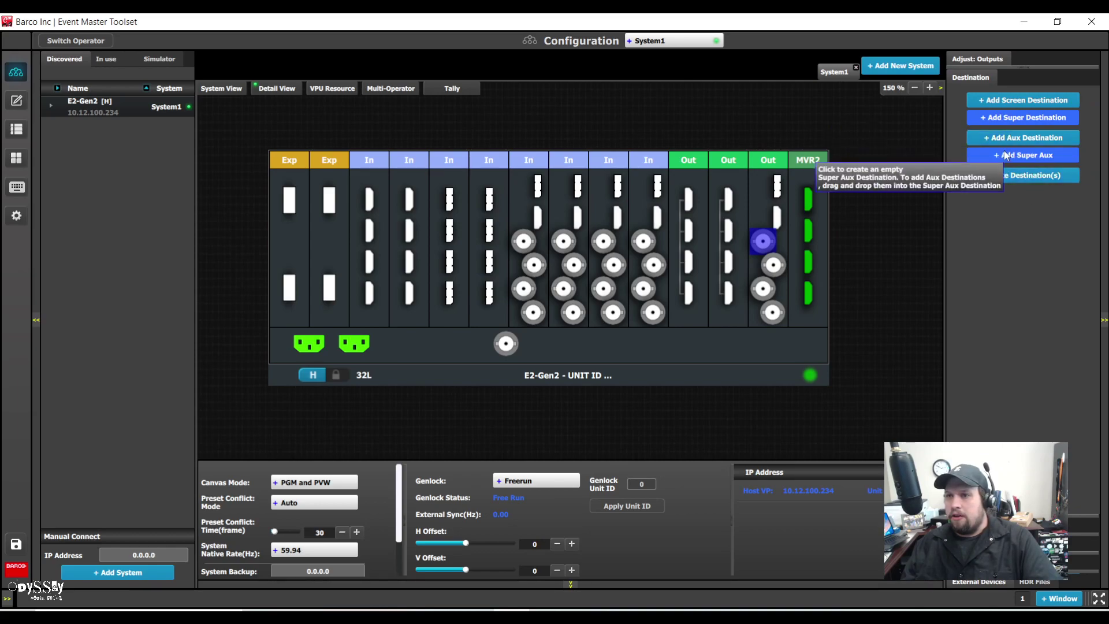
- Add two aux destinations on the output and rename the first one DSM A
click(1016, 138)
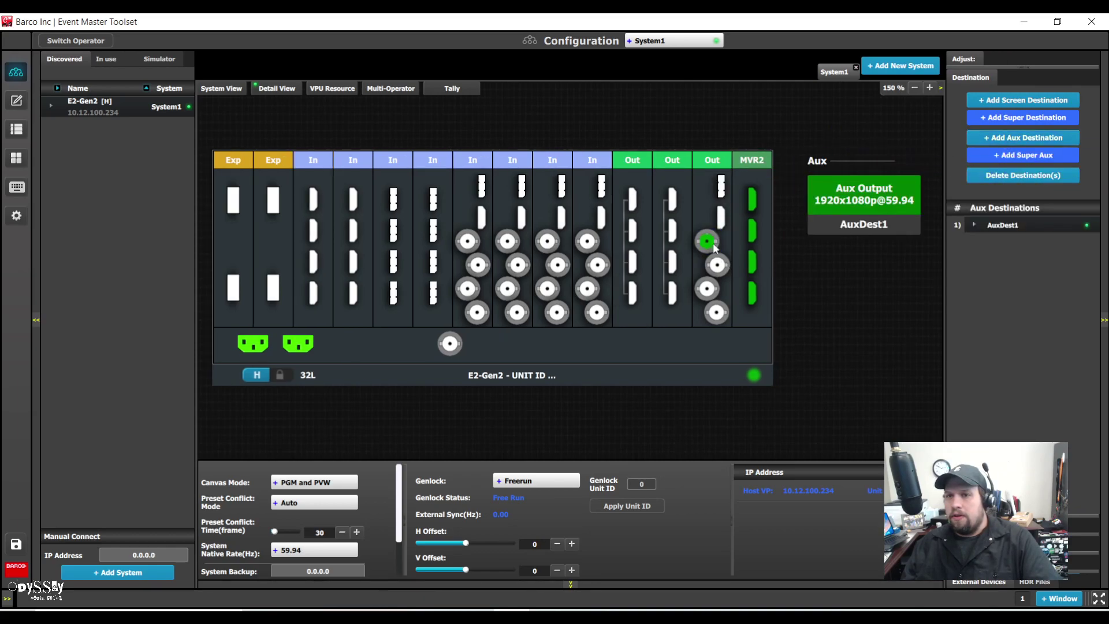
click(993, 139)
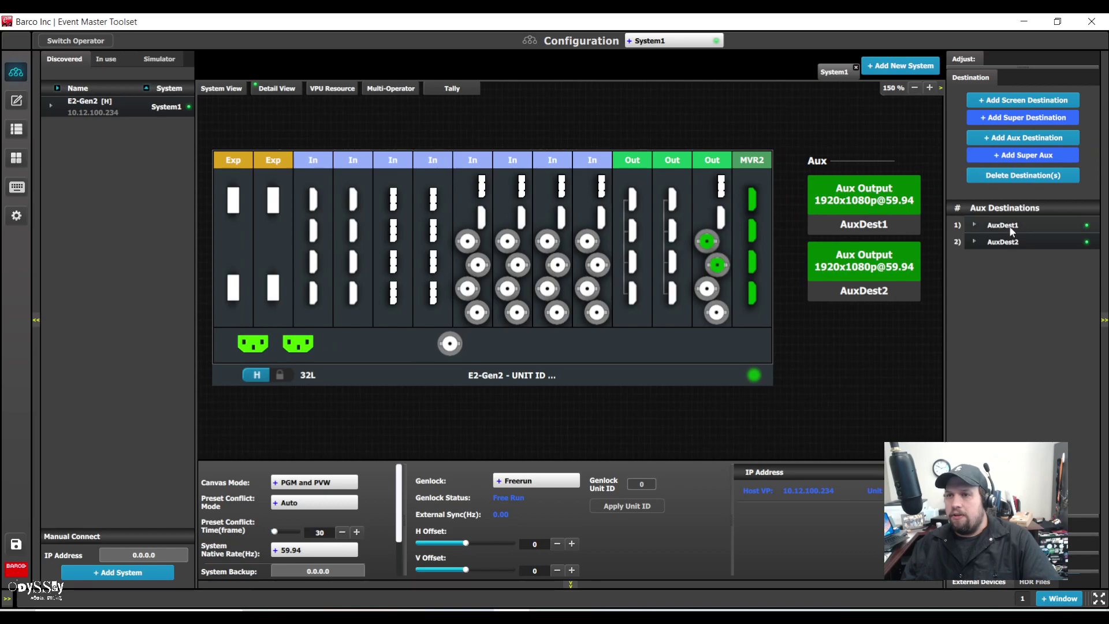
double_click(1010, 226)
text(DSM A)
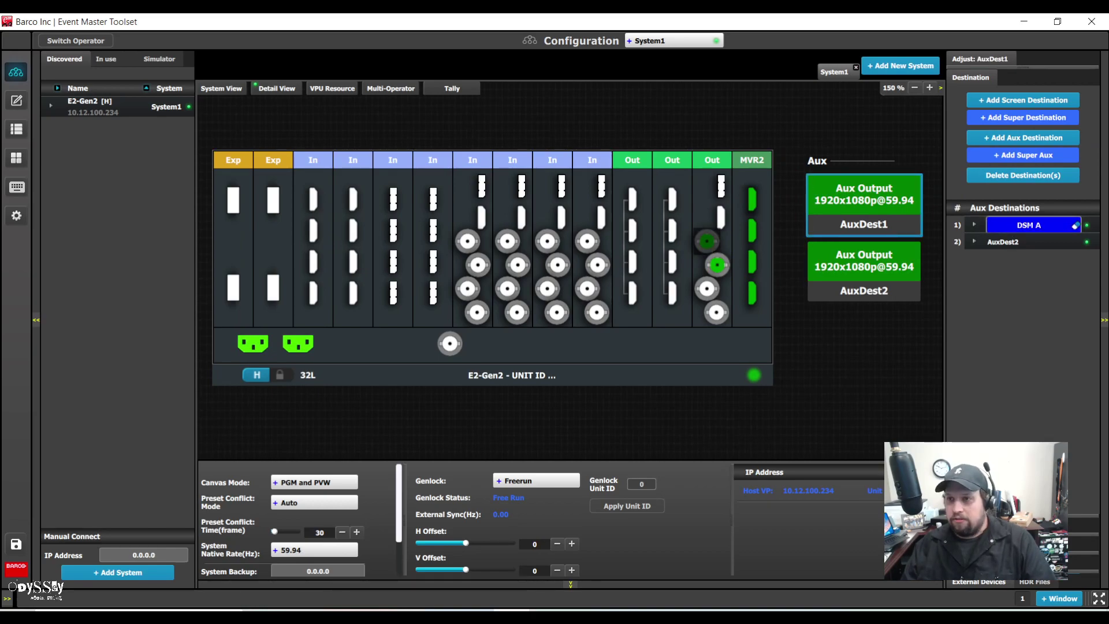
key(Return)
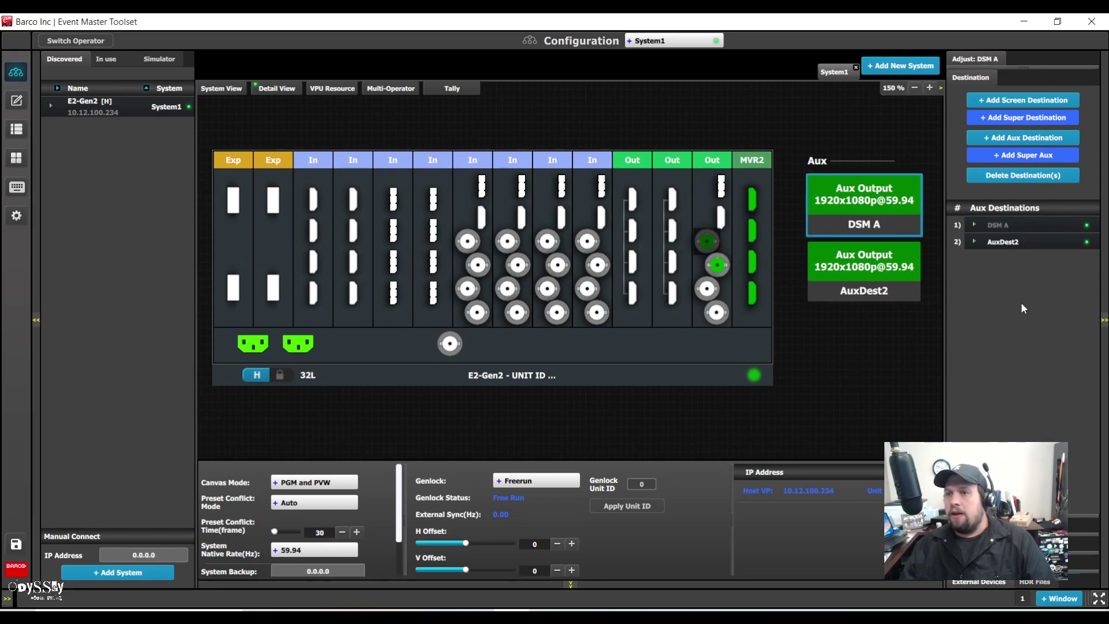
- Rename the second aux destination DSM B and zoom the diagram back to 125%
double_click(1020, 244)
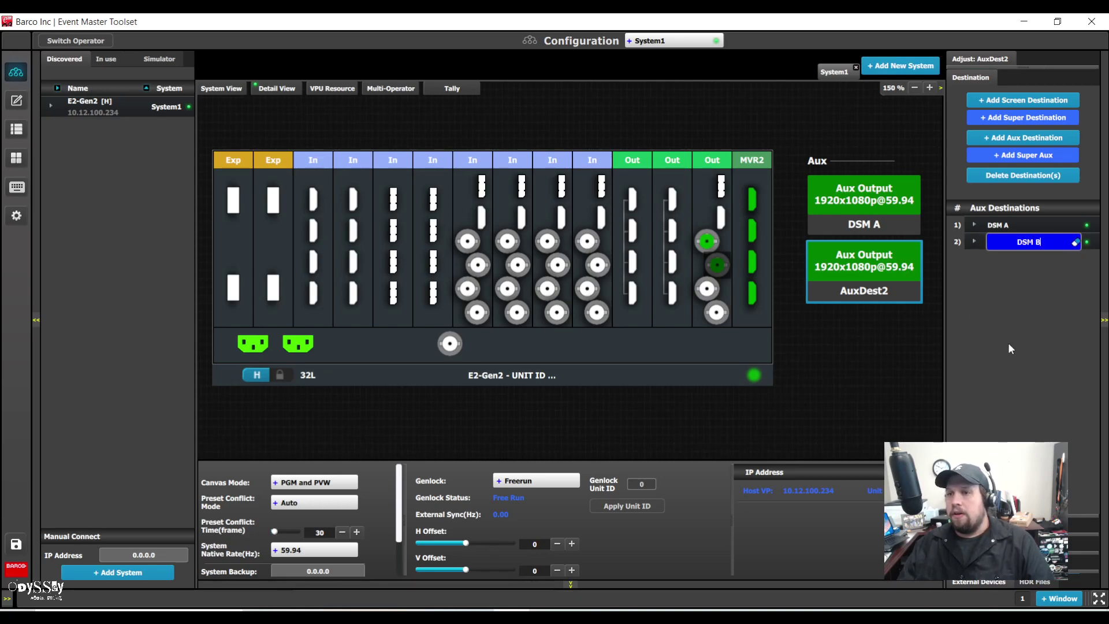
text(DSM B)
key(Return)
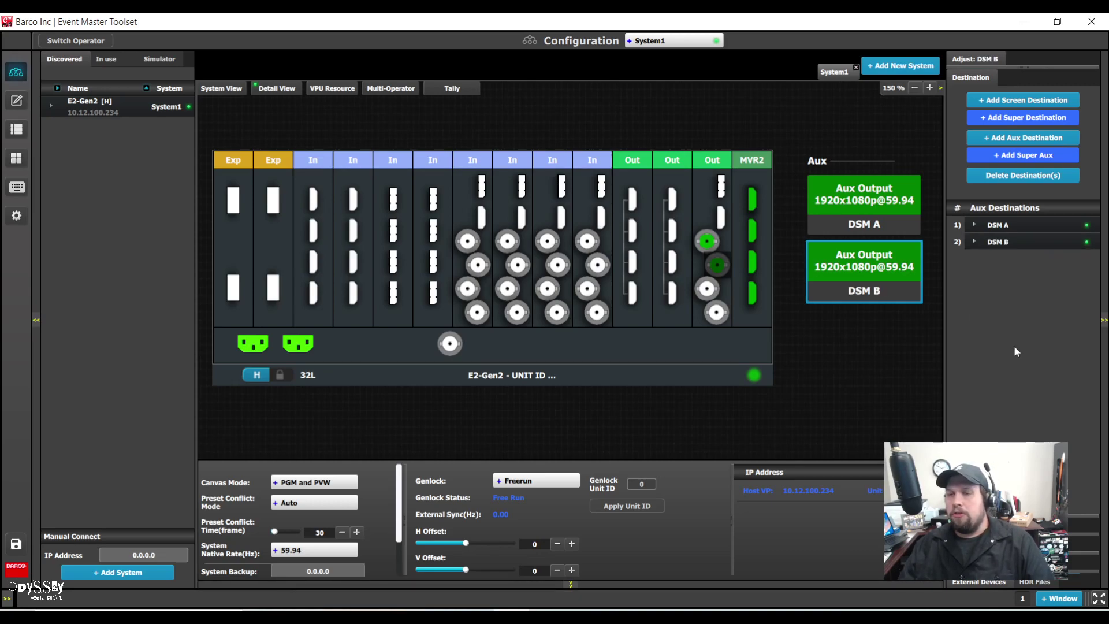
click(914, 87)
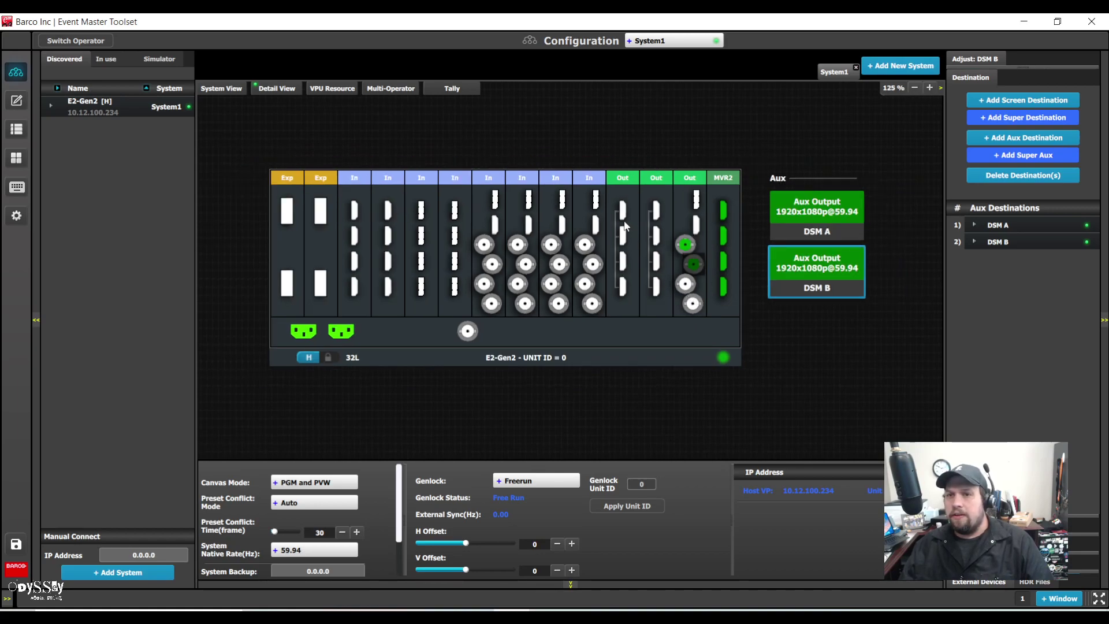
click(623, 215)
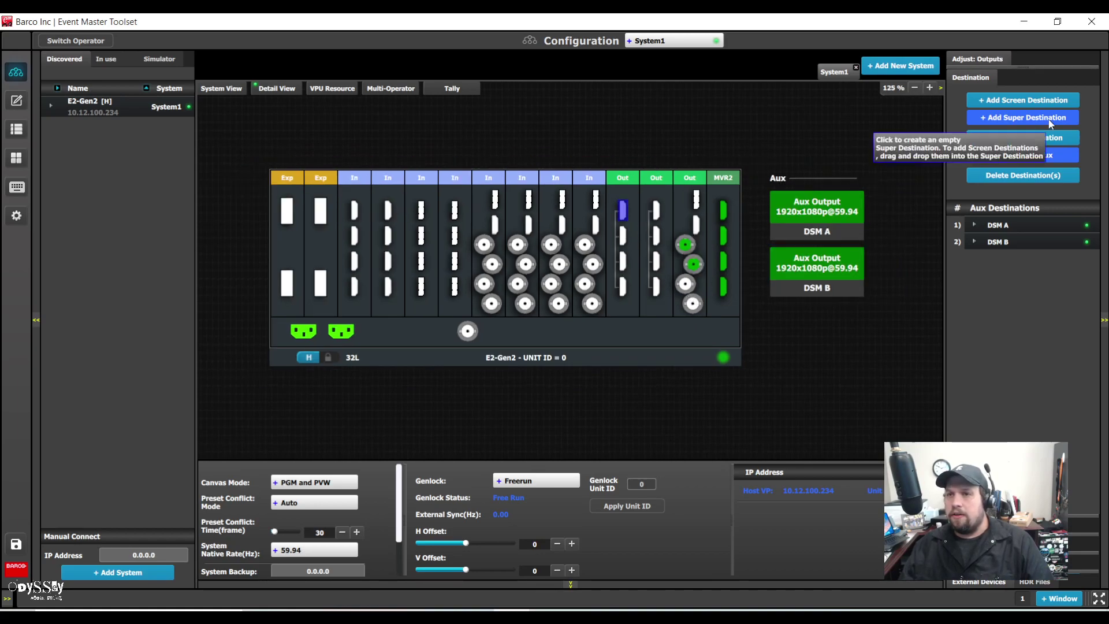
- Add a 3840x1080 screen destination spanning the top two output connectors and rename it Blend
click(1018, 104)
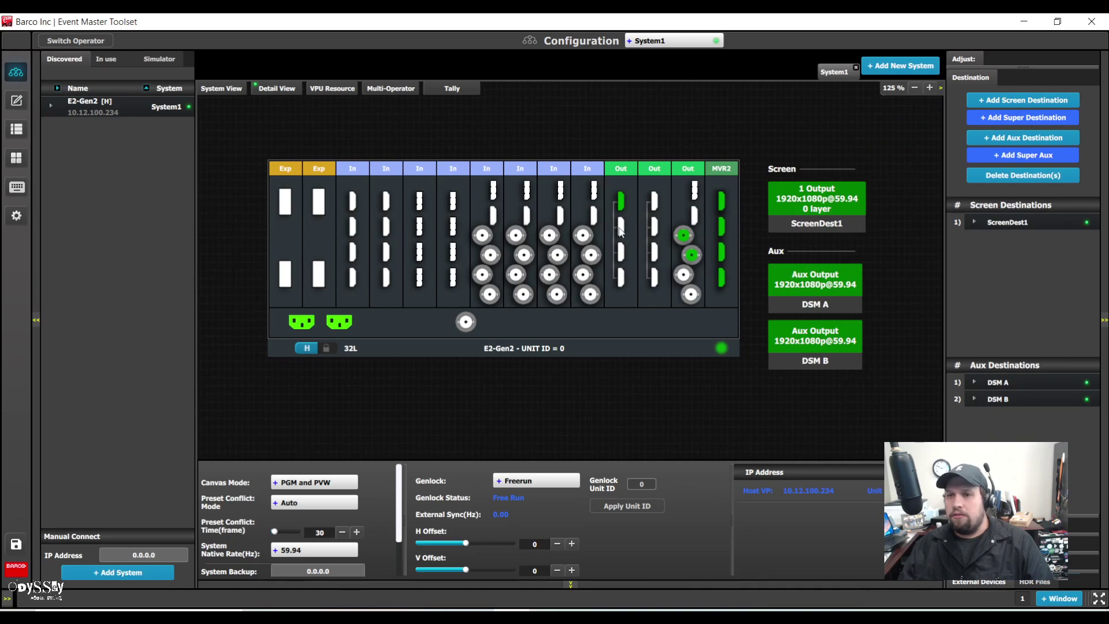
drag(620, 231, 815, 203)
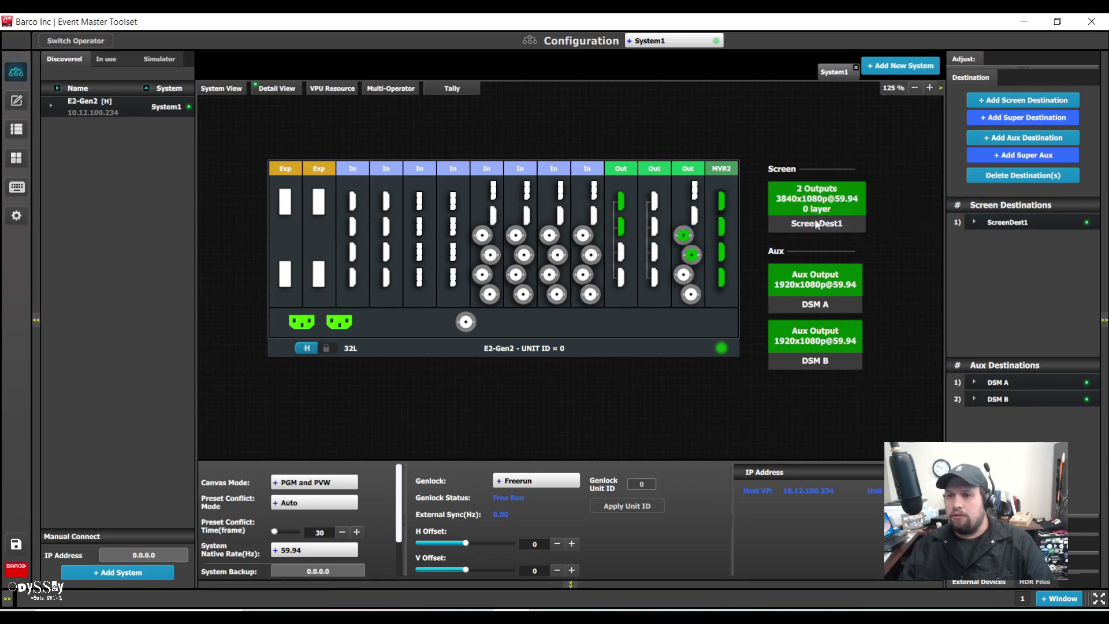
double_click(1014, 224)
text(Blend)
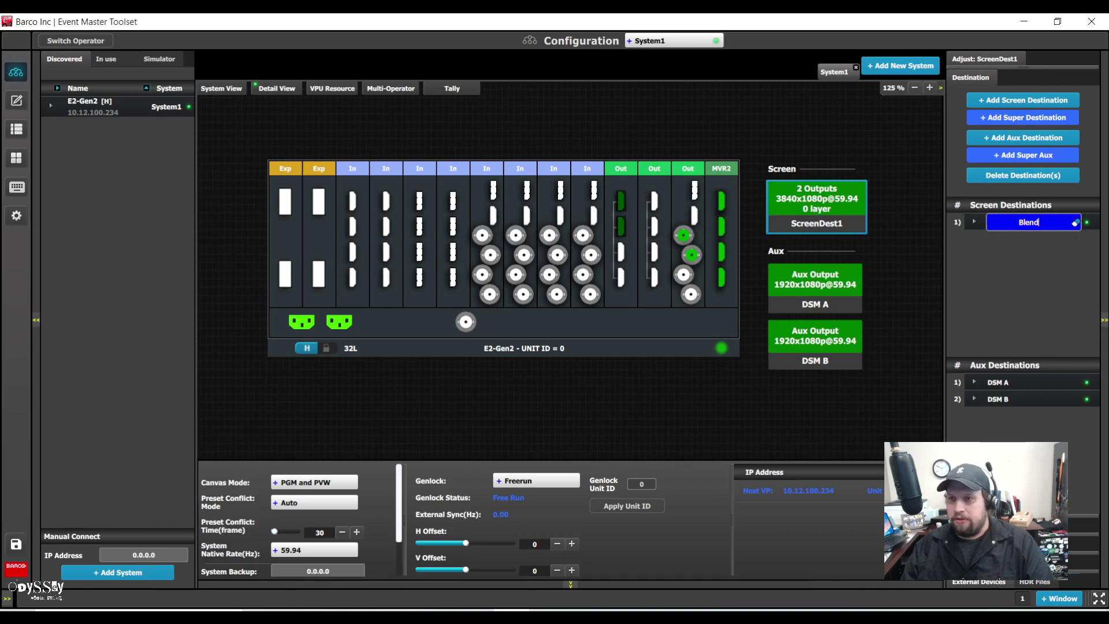
key(Return)
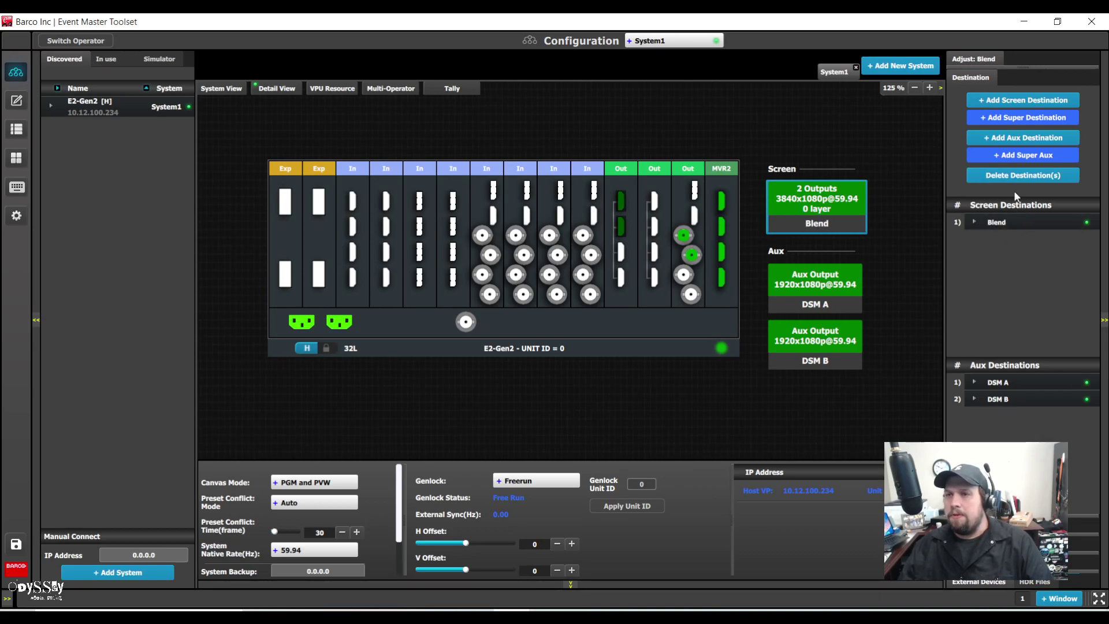
- Add SuperAux1, try adding DSM A to it, and select DSM A after the custom-scaling refusal
click(1026, 155)
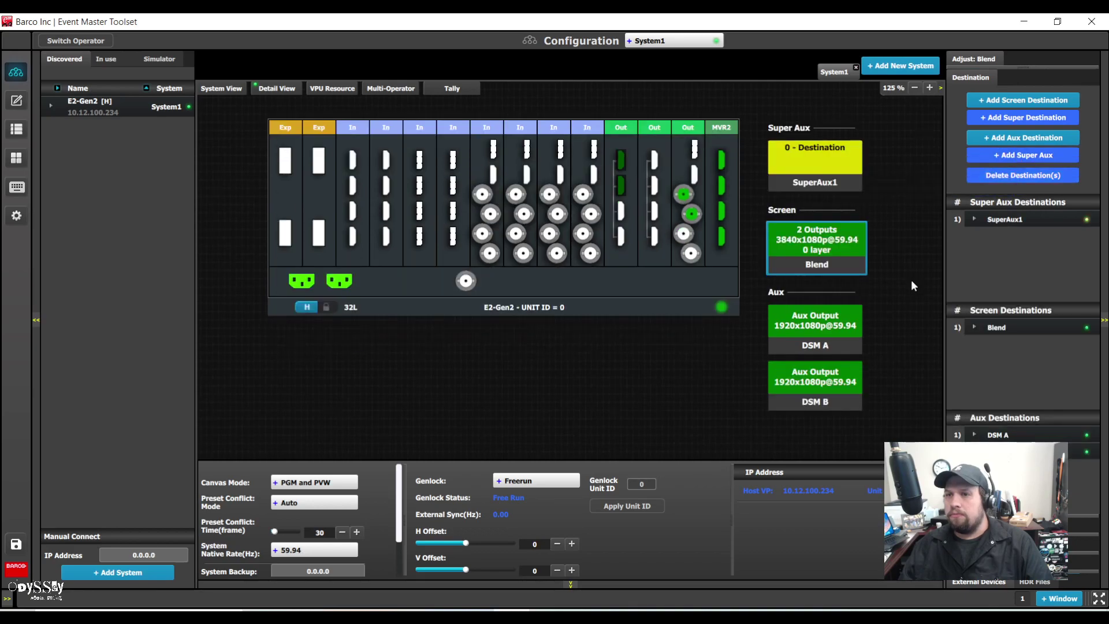
drag(822, 340, 817, 180)
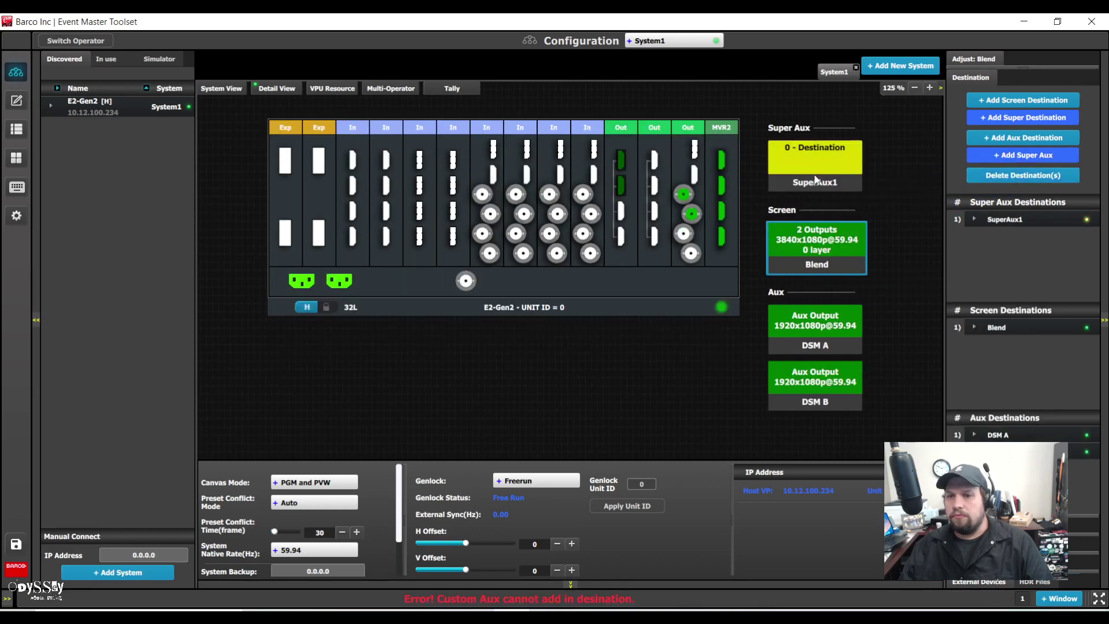
click(825, 330)
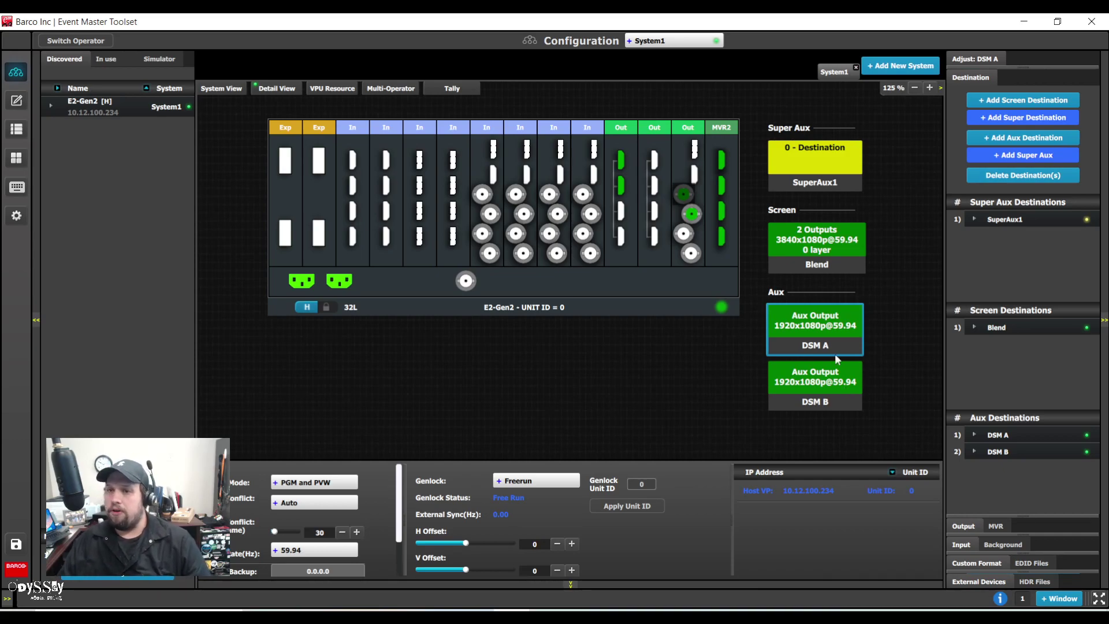
- Set DSM A's Aux Scaling to All and add it into SuperAux1
click(976, 60)
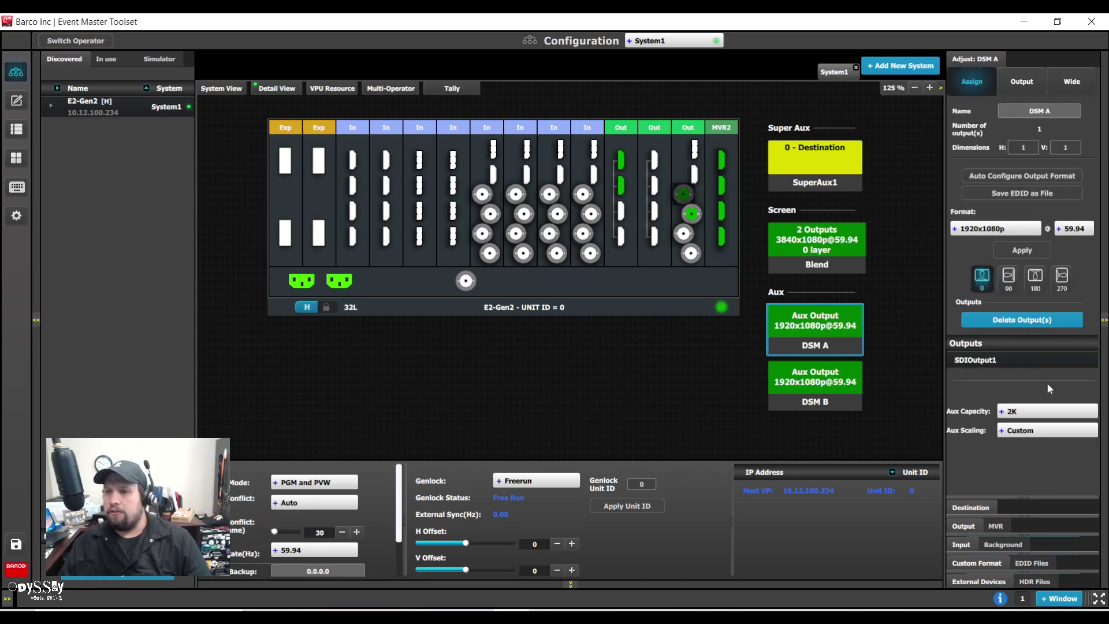
click(1029, 430)
click(1024, 445)
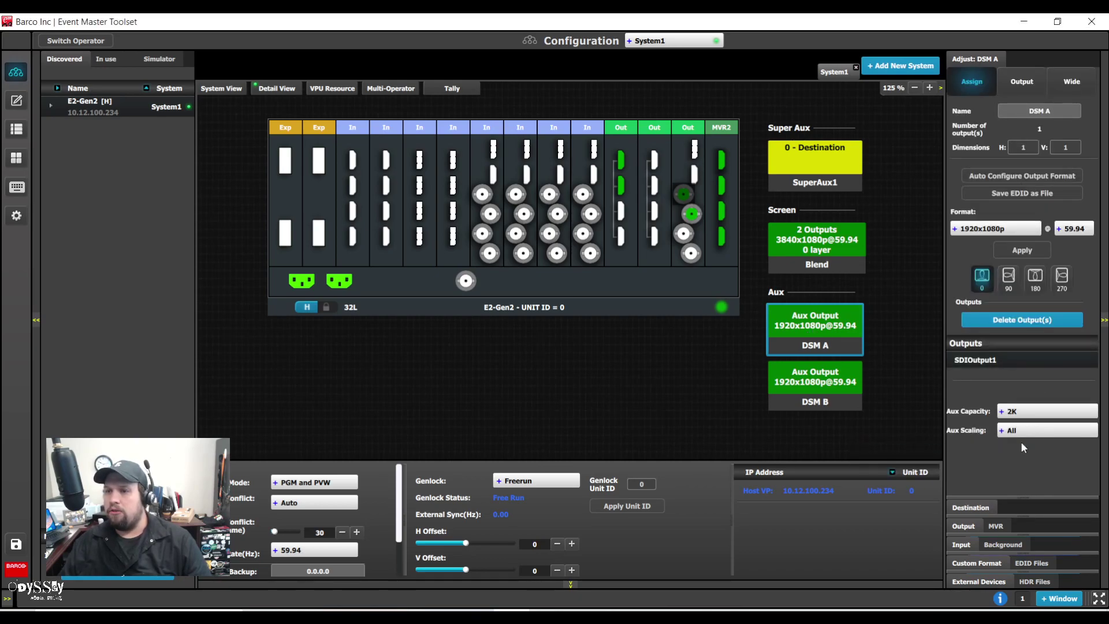
drag(815, 328, 815, 158)
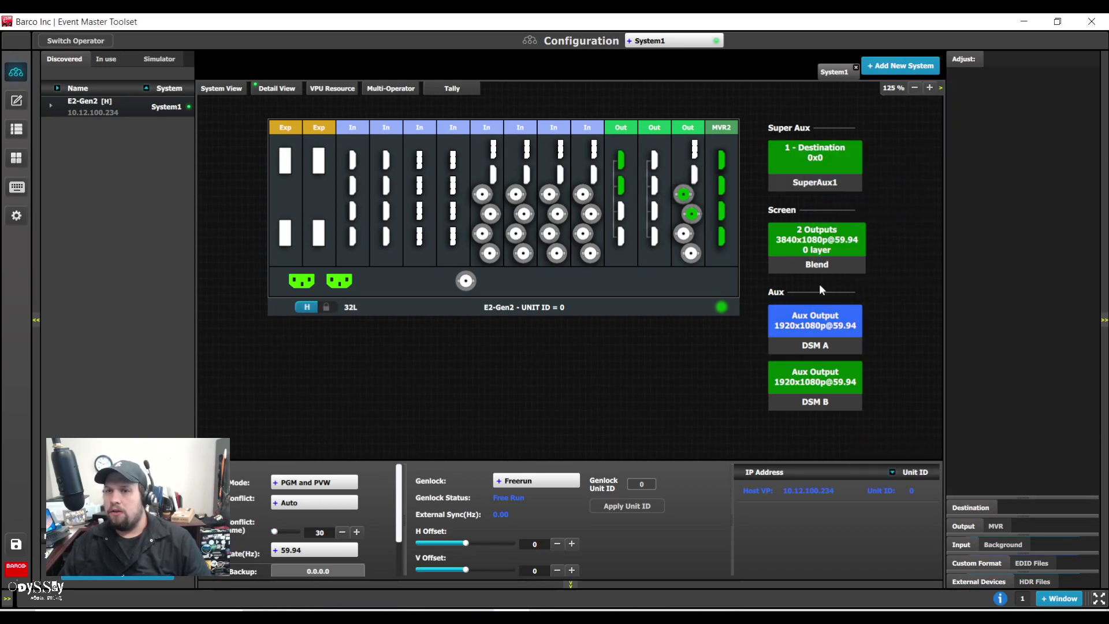
- Set DSM B's Aux Scaling to All and add it into SuperAux1
click(805, 399)
click(1019, 430)
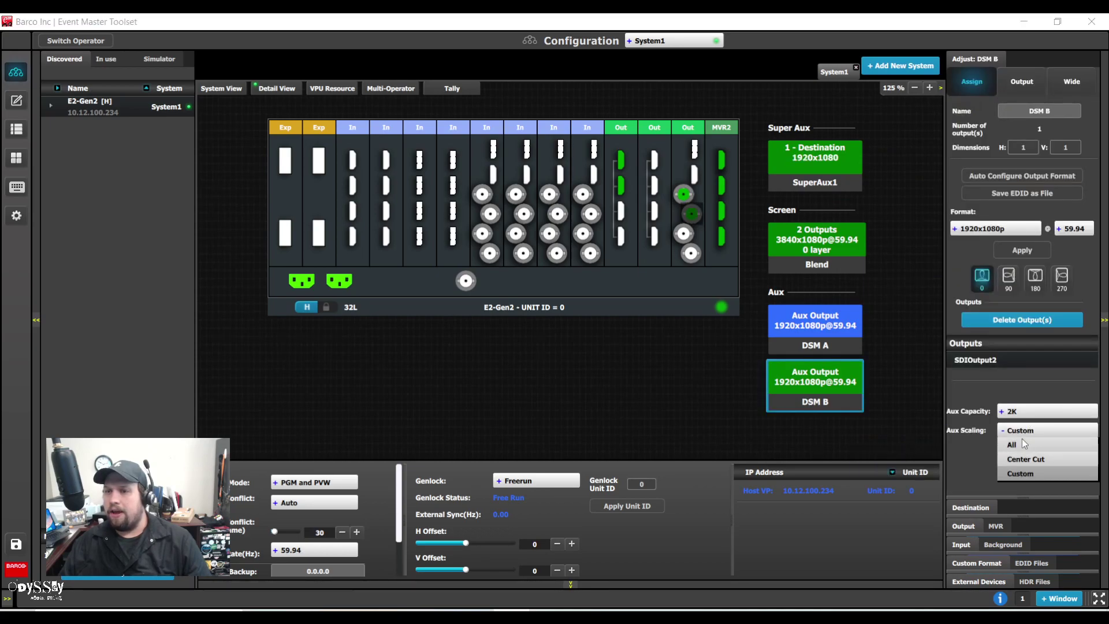
click(1012, 445)
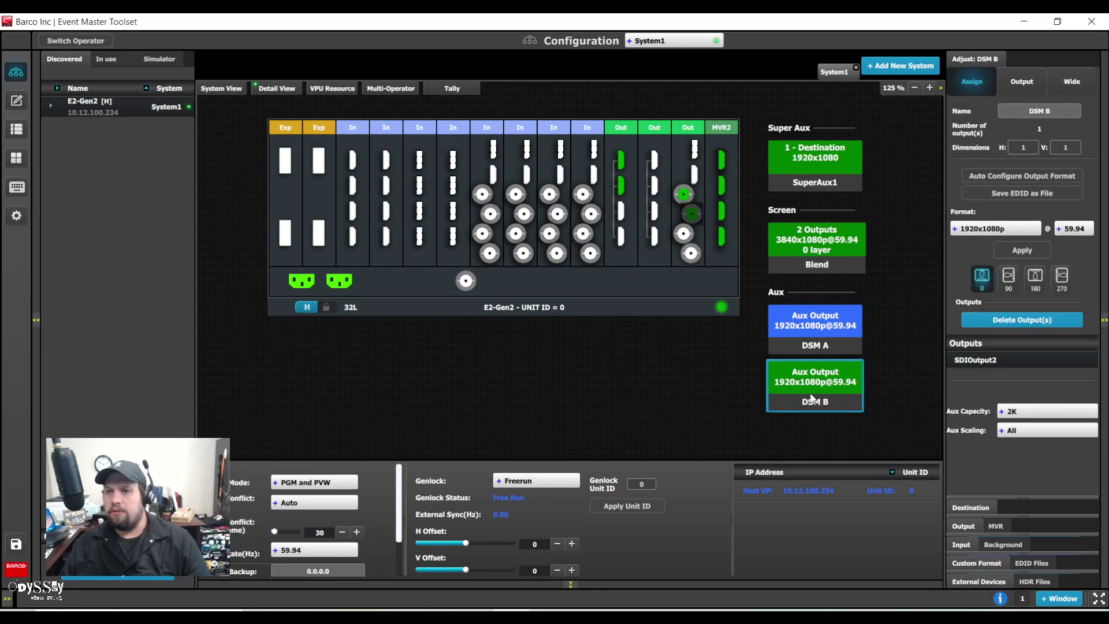
drag(810, 397, 832, 164)
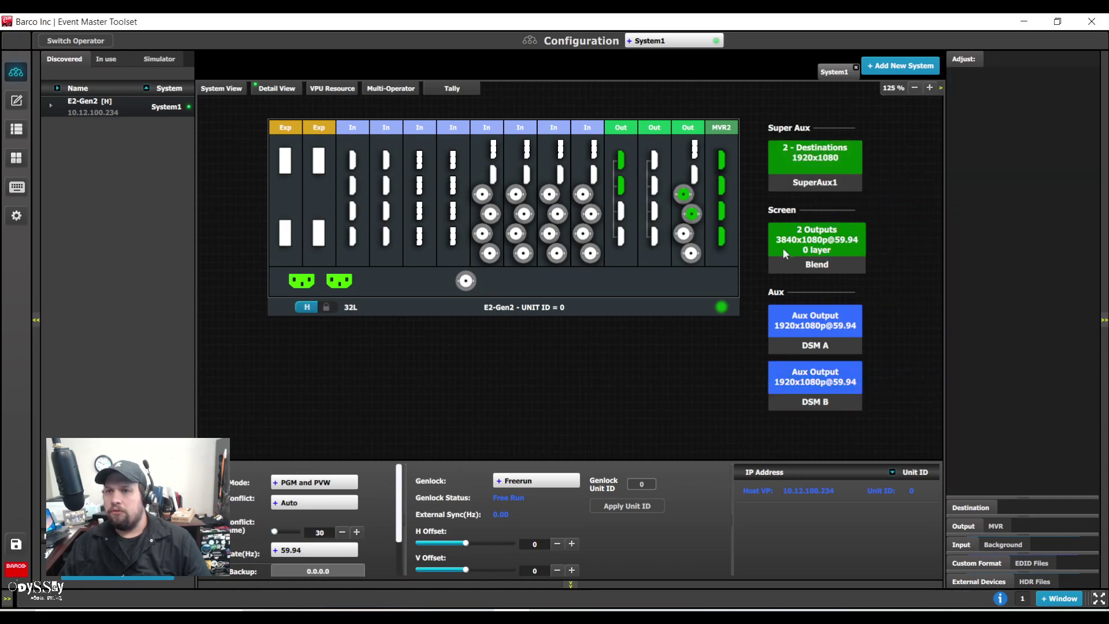
- Check DSM A and SuperAux1, which now lists both DSMs at 3840x1080
click(811, 334)
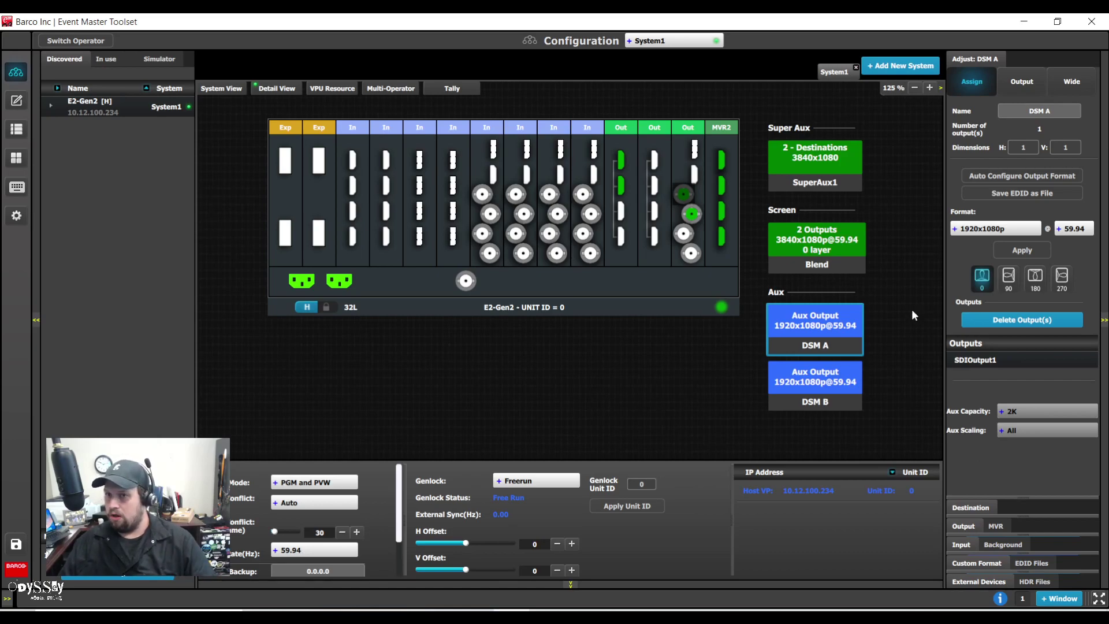
click(778, 171)
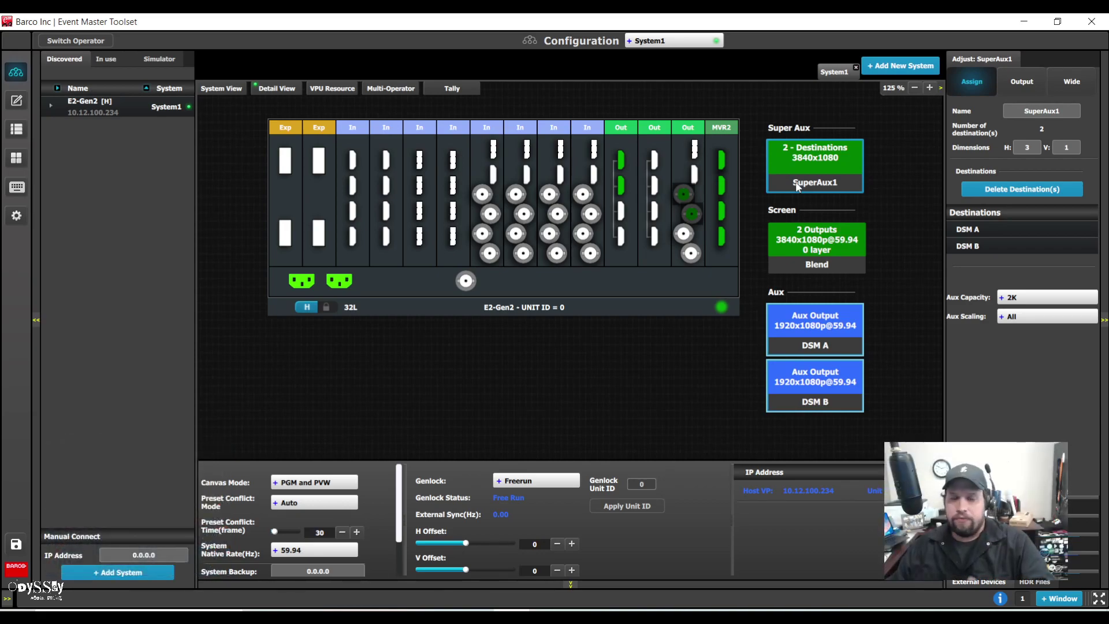
click(16, 104)
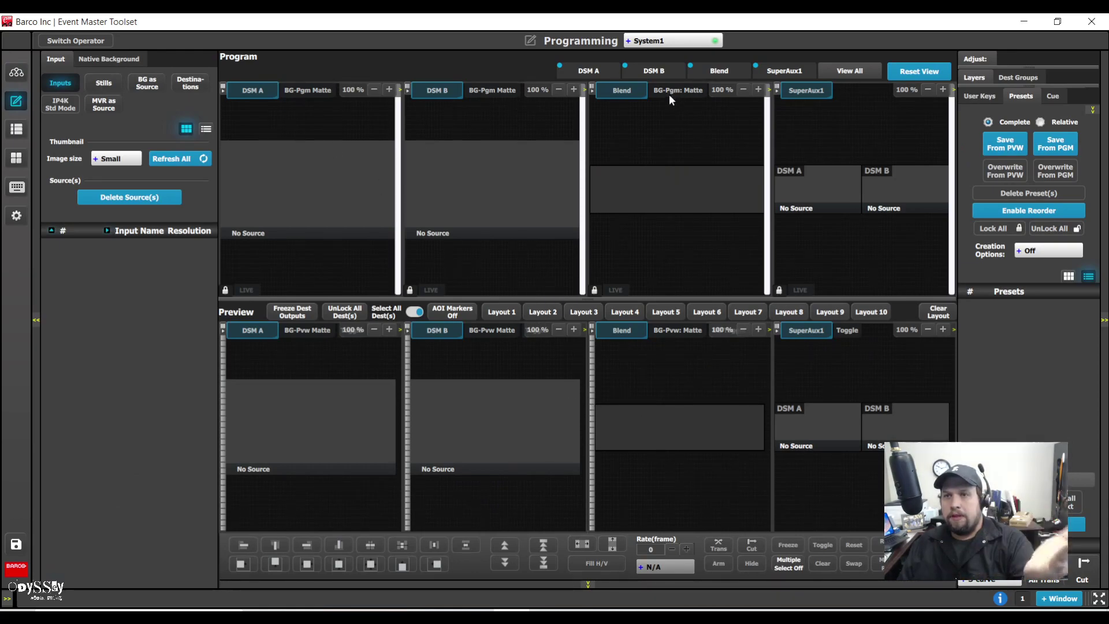
- Move the Blend destination ahead of DSM A and DSM B, then return to Configuration
drag(723, 77, 591, 78)
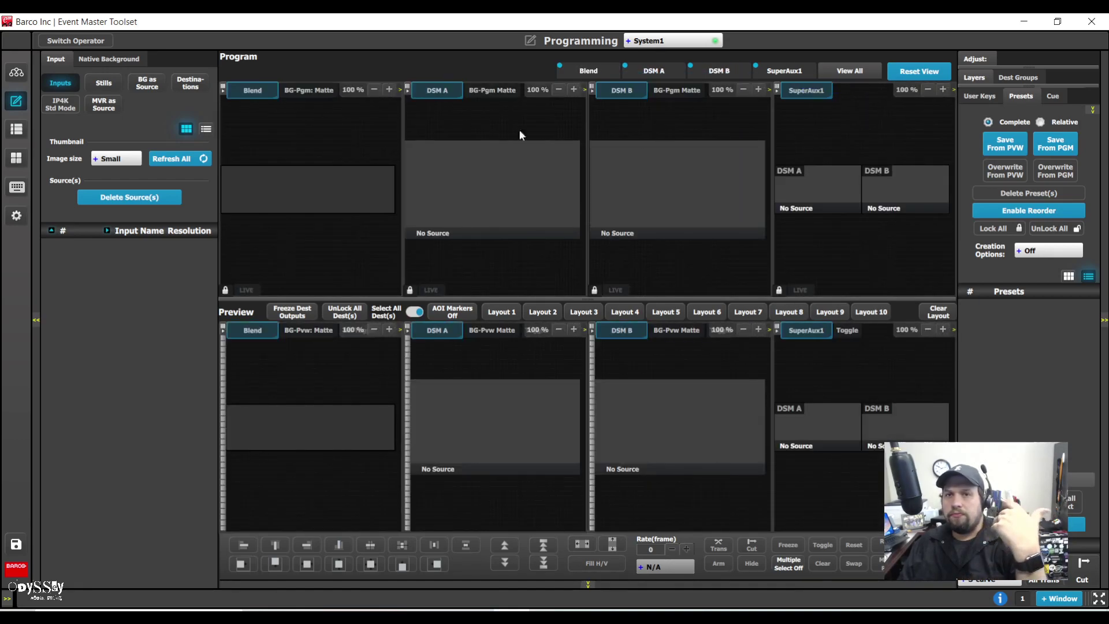
click(16, 72)
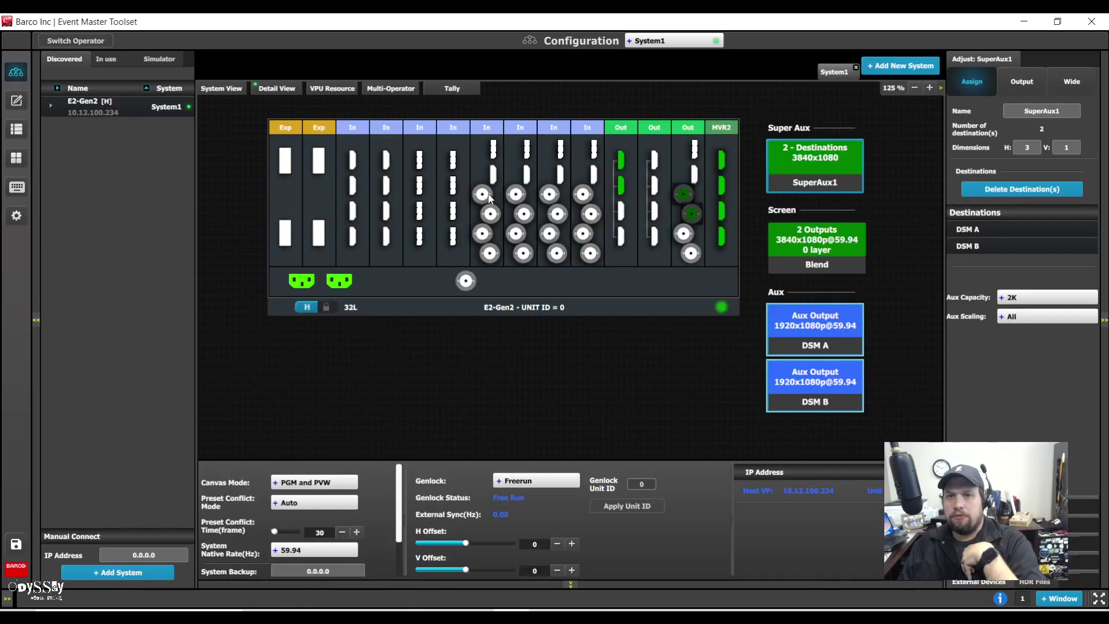
- Create four SDI inputs from four Slot 7 input connectors
click(482, 194)
ctrl+click(490, 214)
ctrl+click(483, 233)
ctrl+click(490, 254)
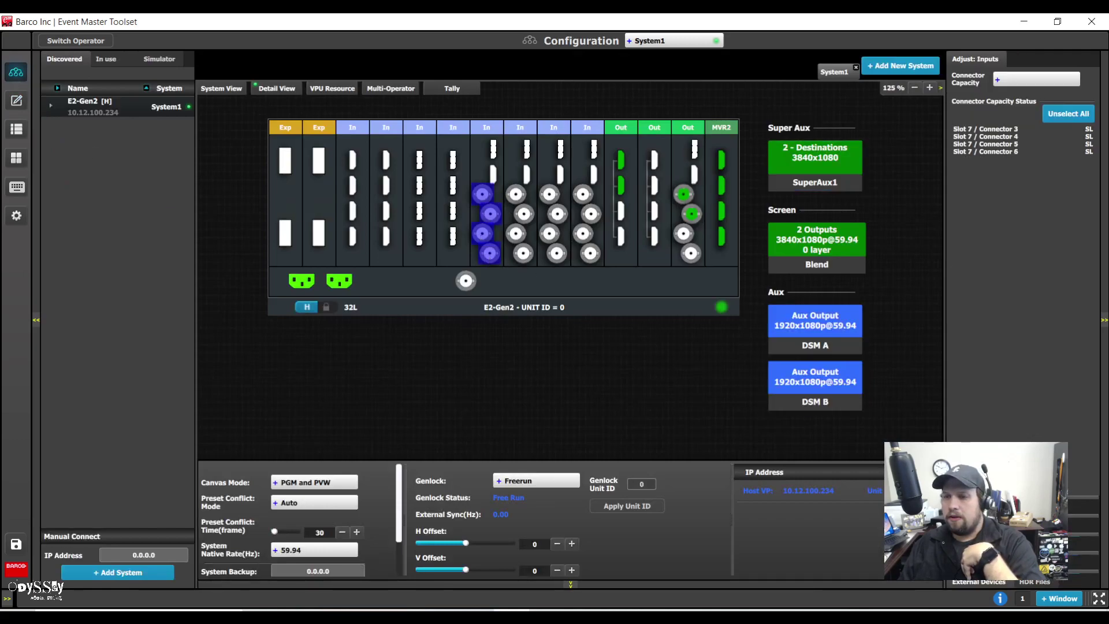
click(1023, 189)
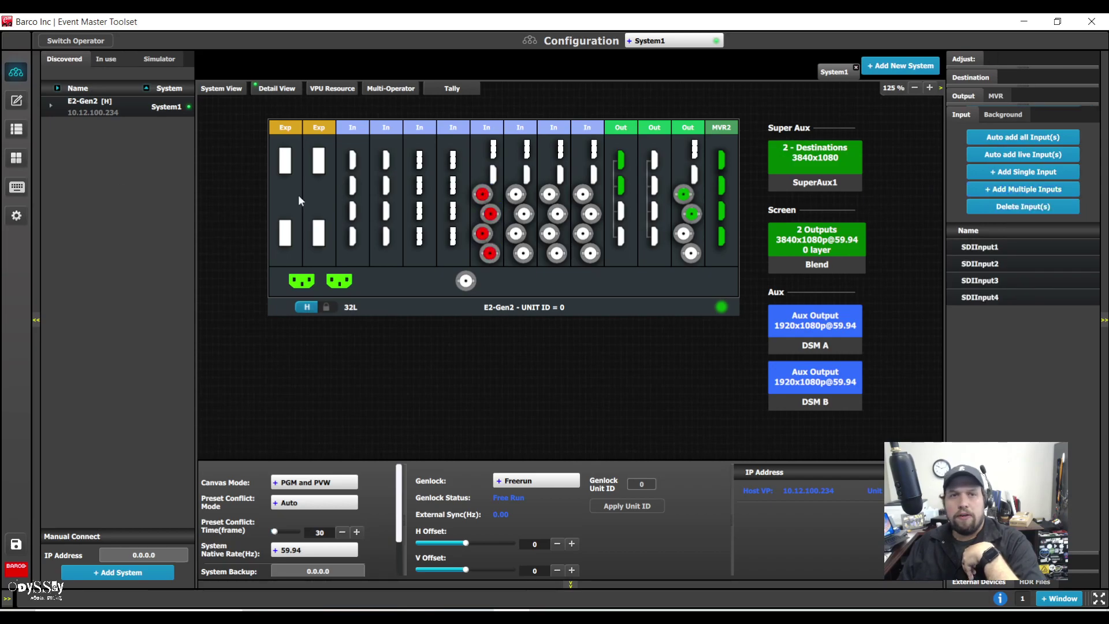
click(16, 100)
- Give SDIInput1 the GRFX 1 thumbnail and SDIInput2 the MAC 1 thumbnail
click(195, 270)
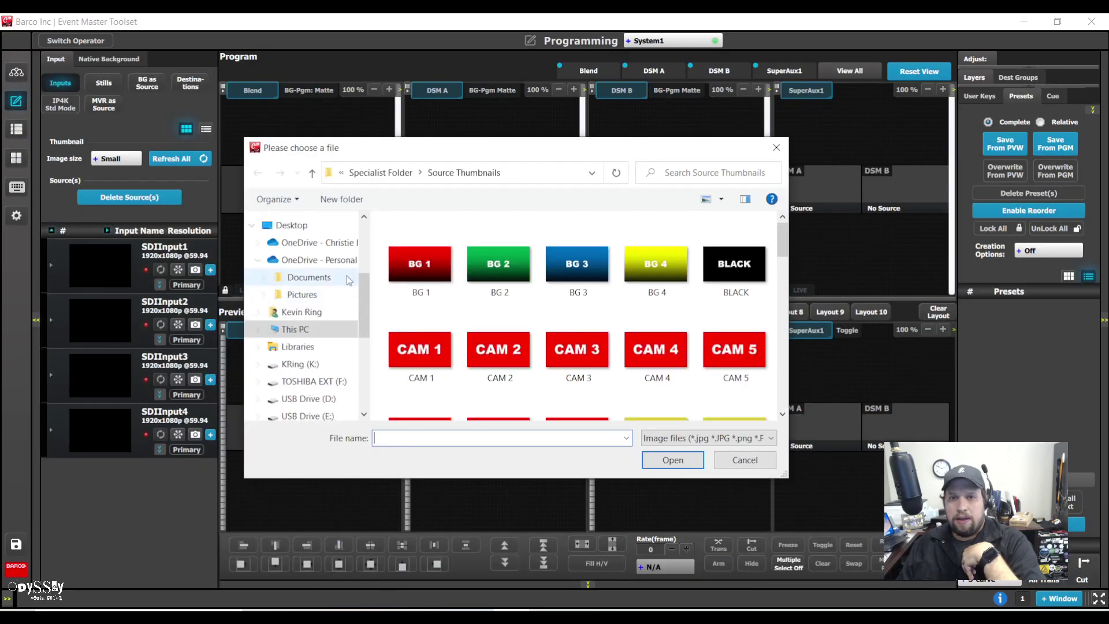
scroll(577, 341, down, 3)
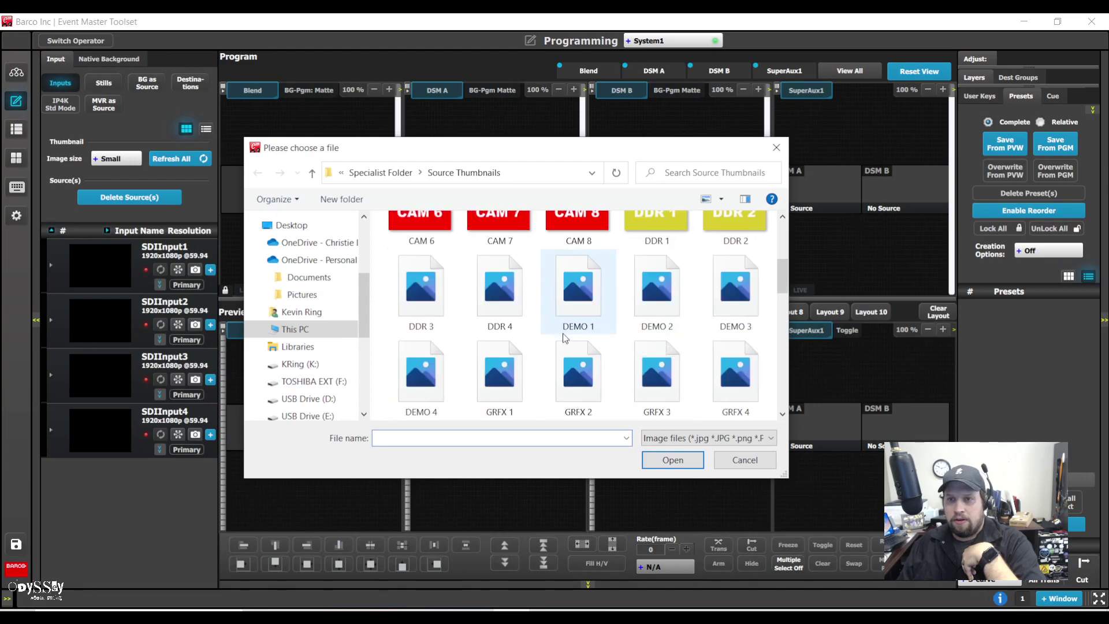
click(502, 386)
click(673, 460)
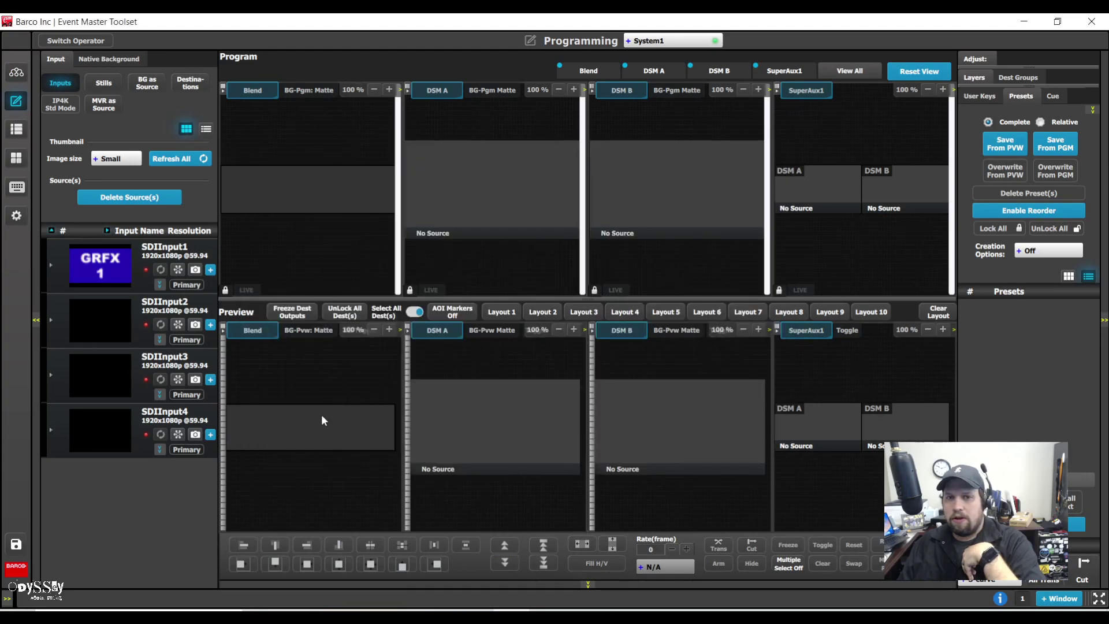
click(195, 324)
scroll(577, 346, down, 3)
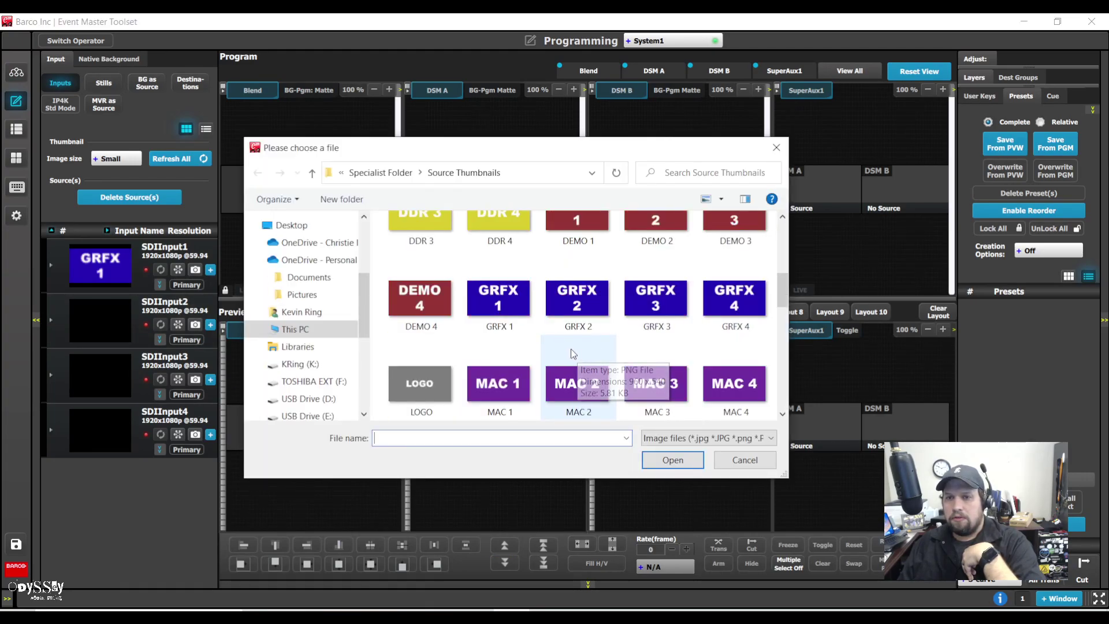
double_click(503, 385)
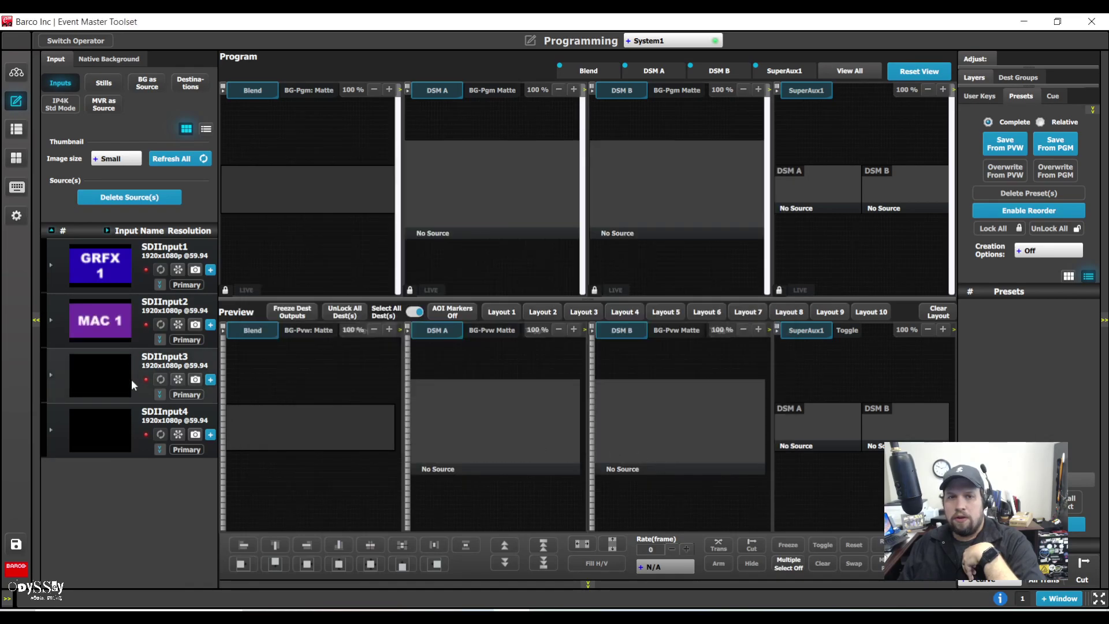
- Give SDIInput3 the MISC 1 thumbnail and SDIInput4 the NOTES 1 thumbnail
click(195, 379)
scroll(497, 370, down, 3)
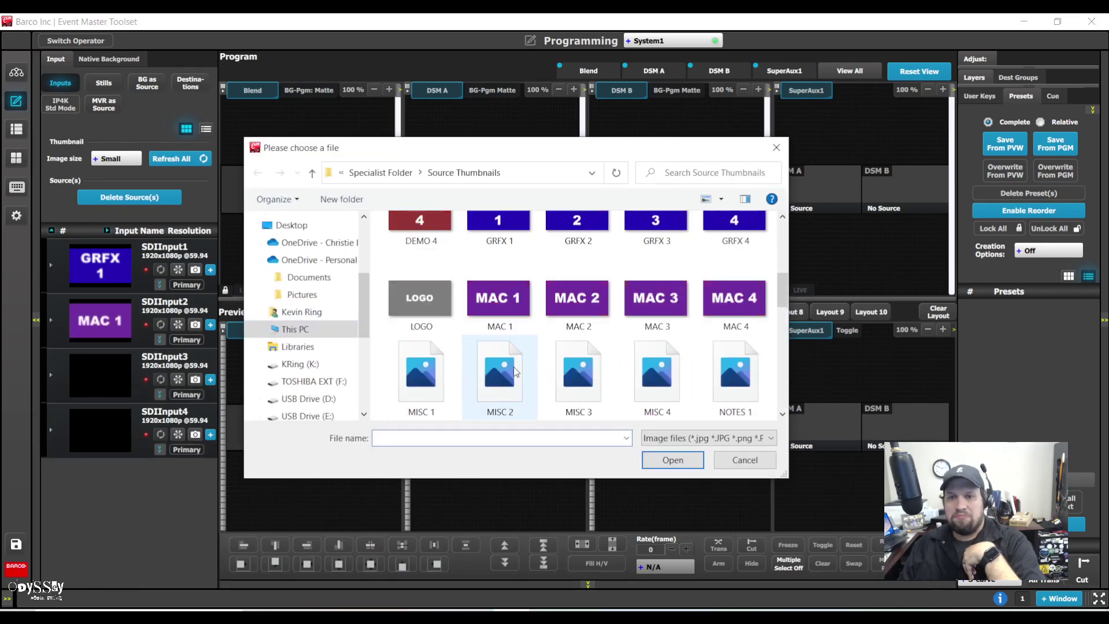
double_click(419, 383)
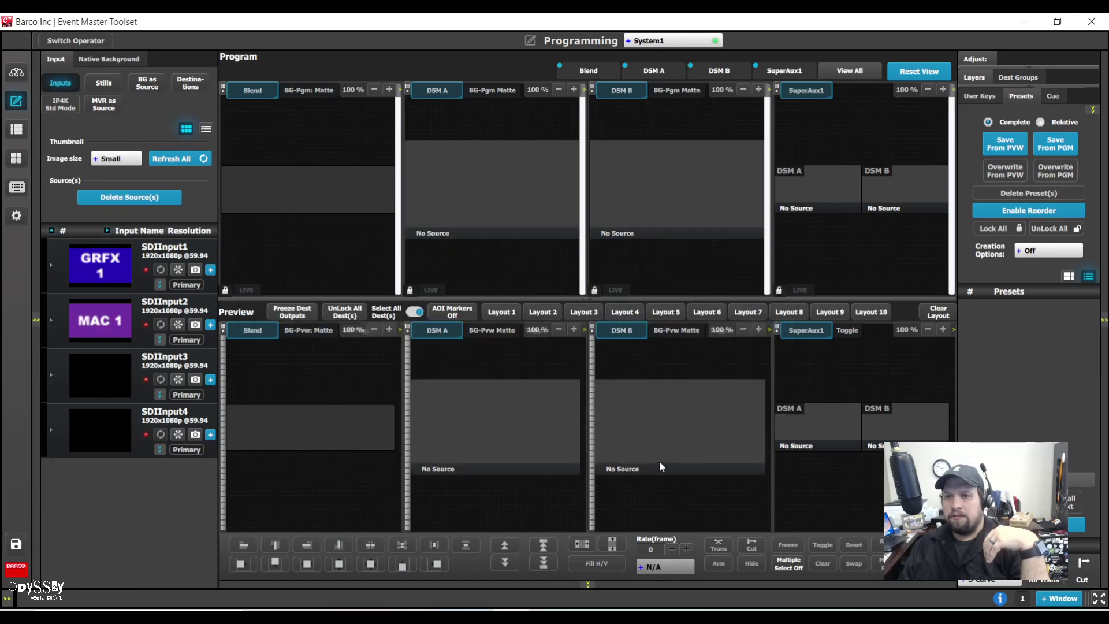
click(195, 435)
scroll(577, 318, down, 3)
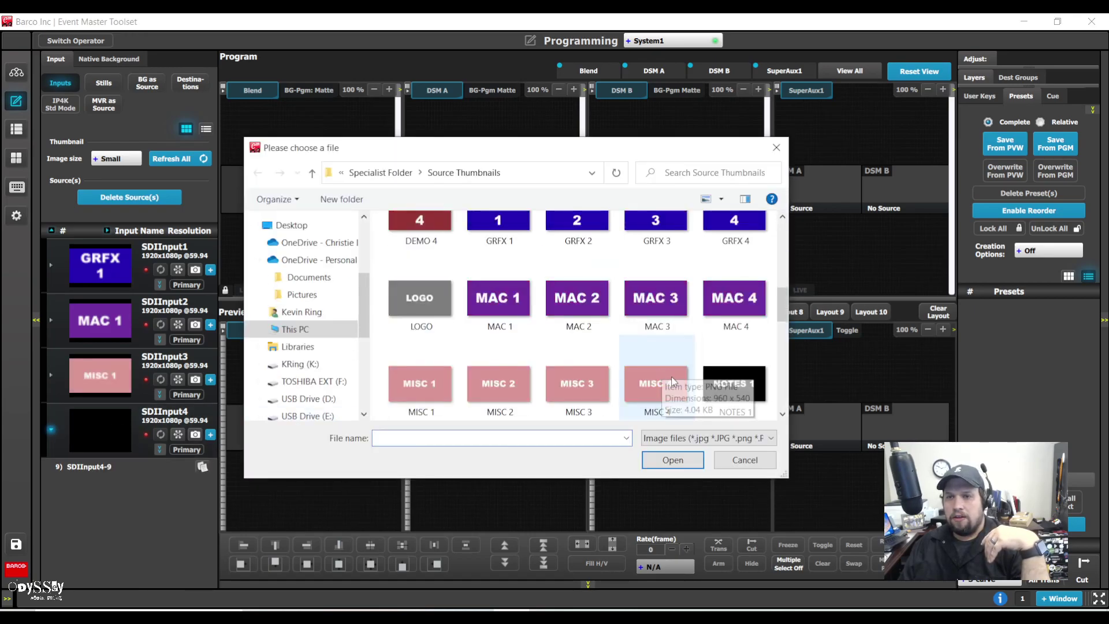
click(716, 397)
click(671, 460)
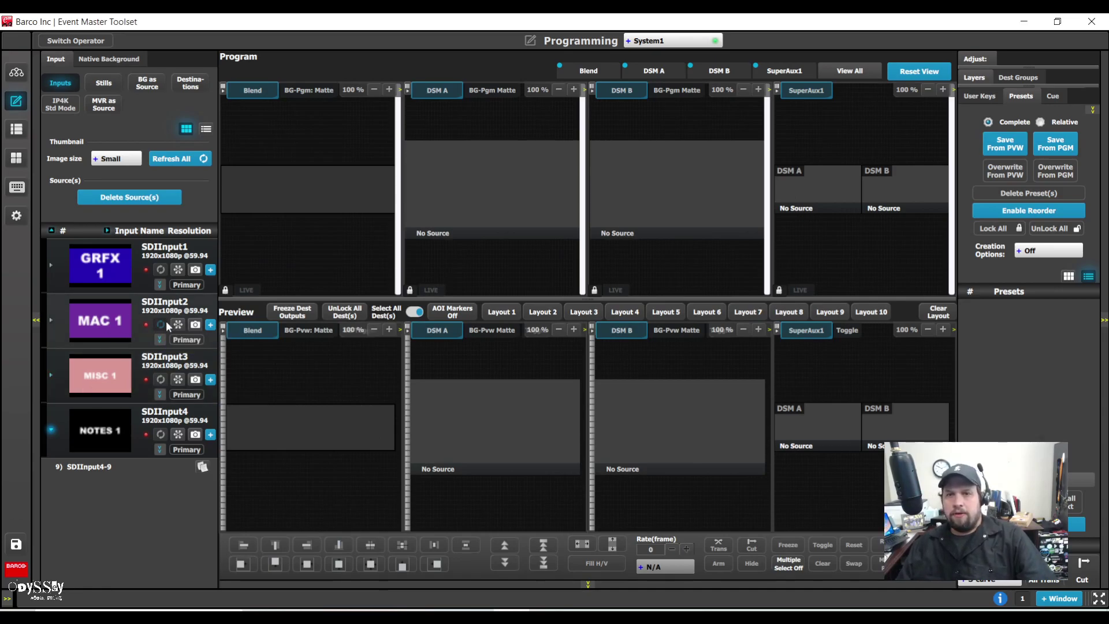
- Route MAC 1 to DSM A and MISC 1 to DSM B in Preview, then verify DSM B's settings
drag(99, 320, 445, 413)
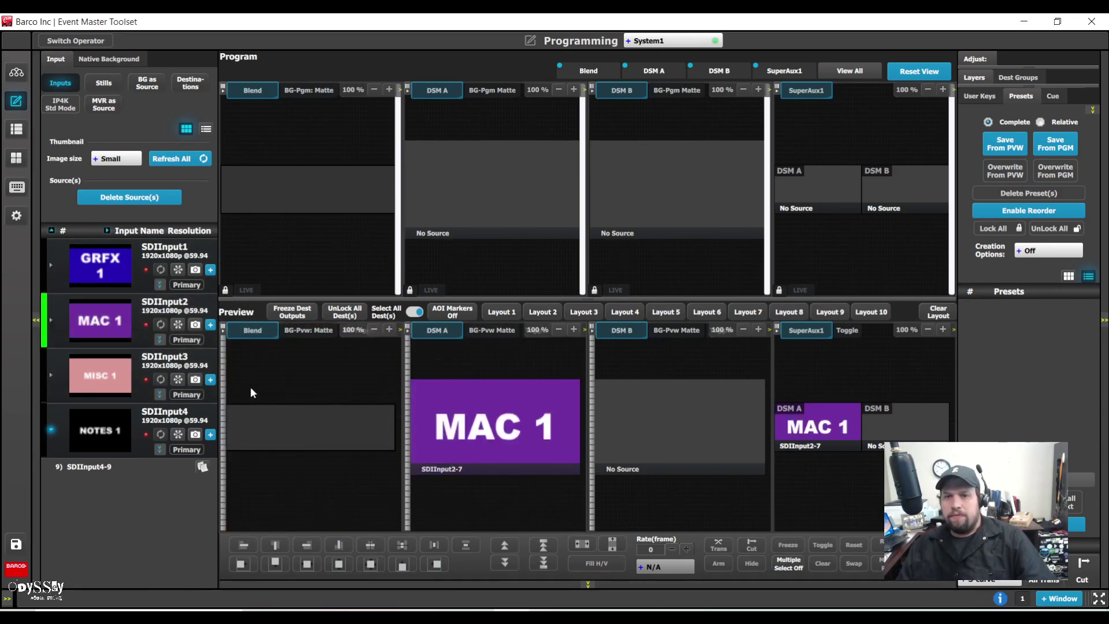
drag(157, 379, 676, 421)
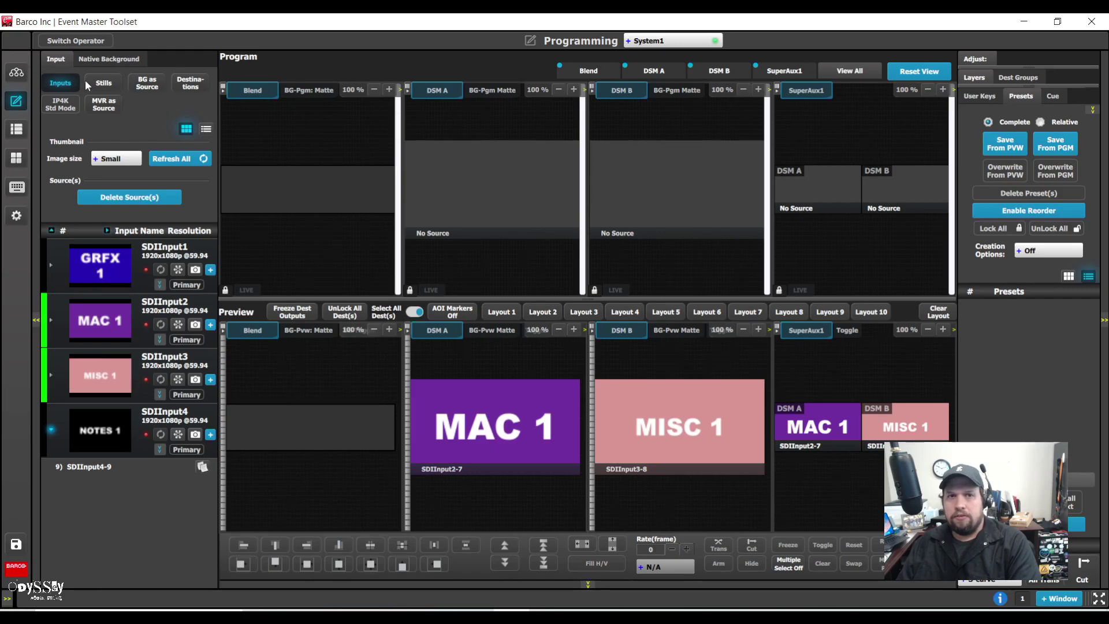
click(16, 71)
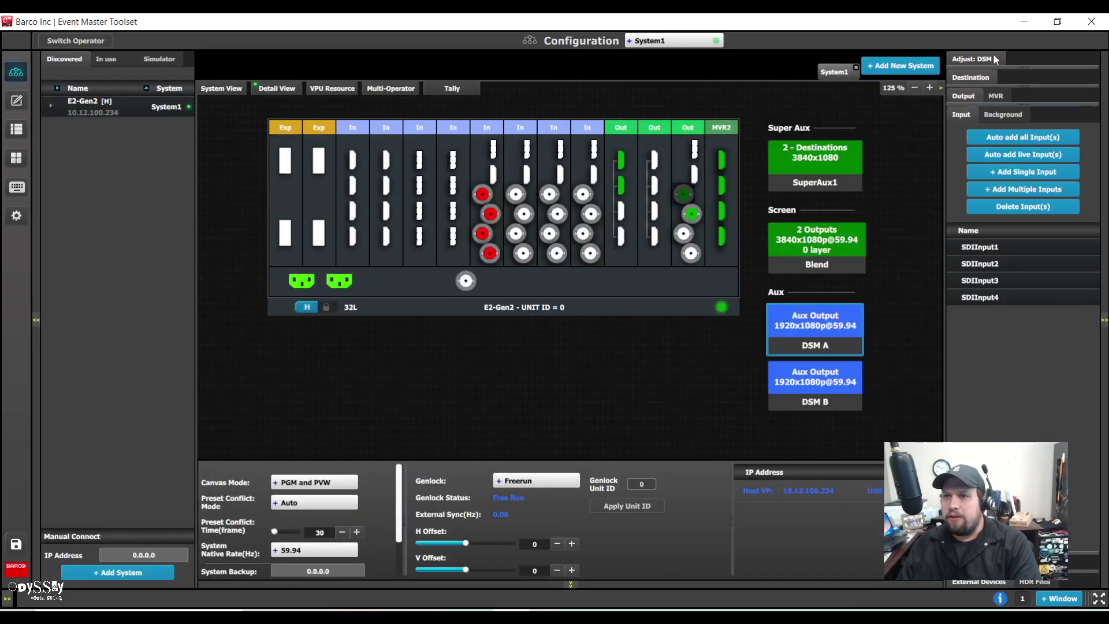
click(780, 387)
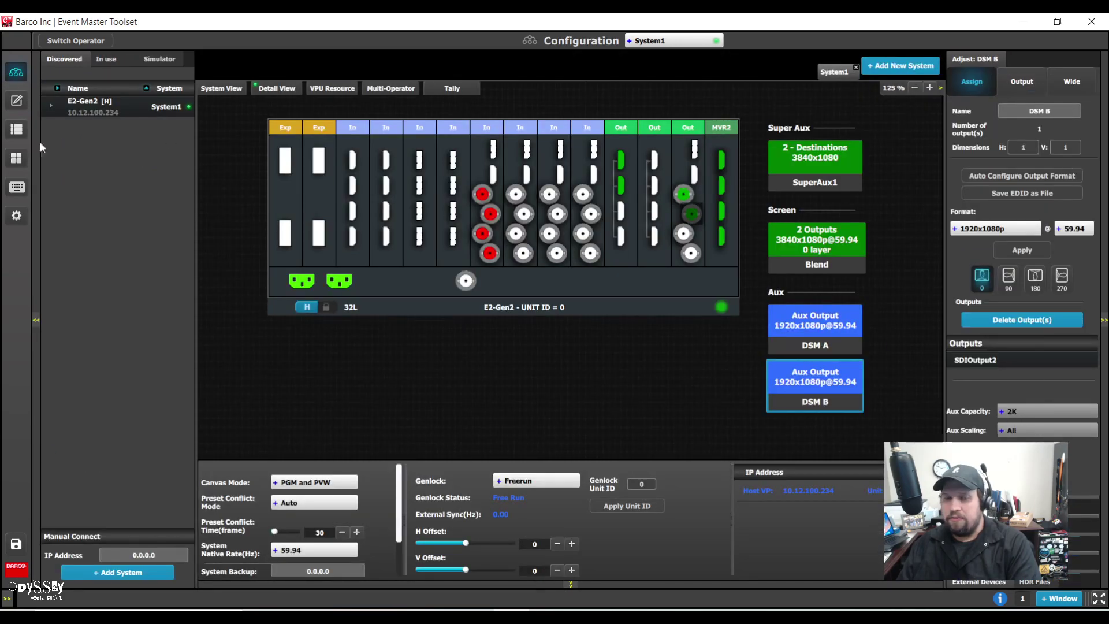
click(16, 101)
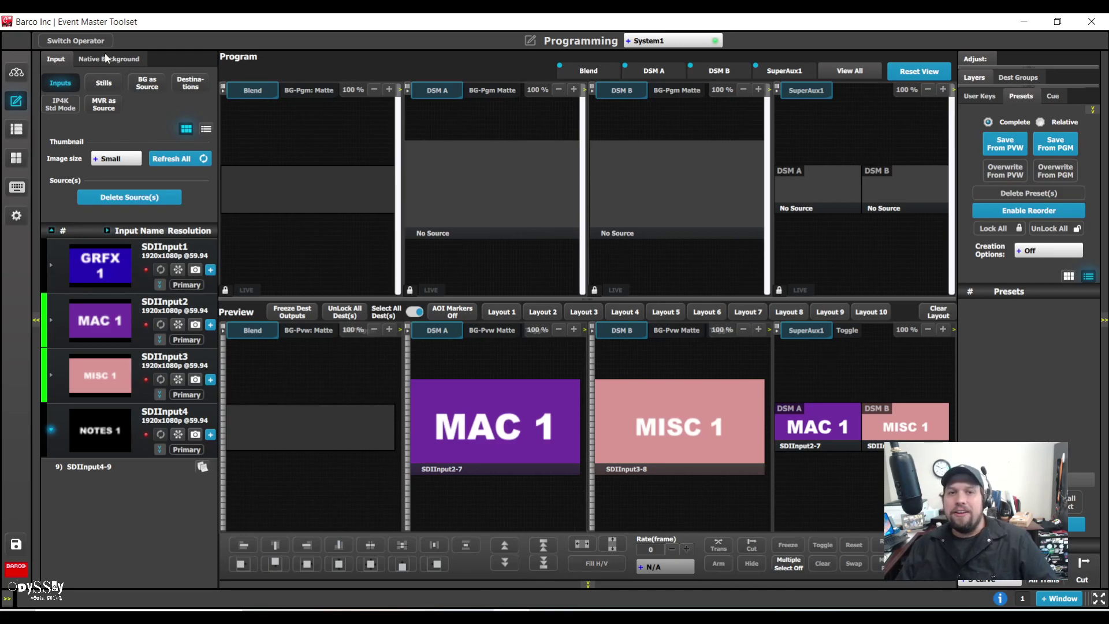
- Try placing Blend_PGM-5 onto SuperAux1's preview, which triggers an AUX capacity warning
click(192, 87)
click(72, 211)
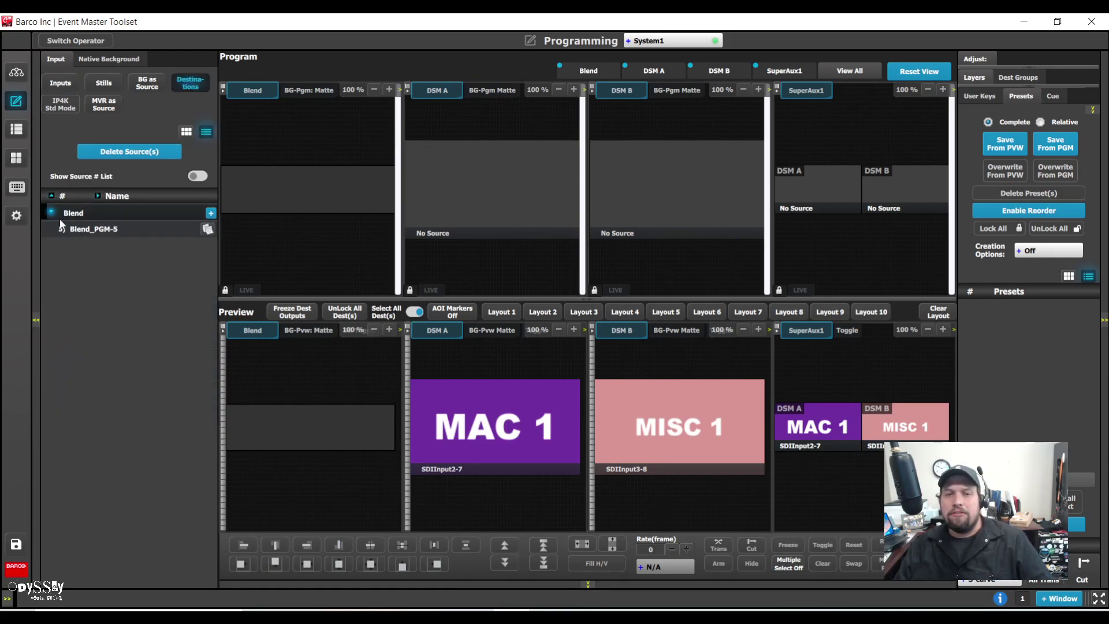
drag(78, 227, 801, 436)
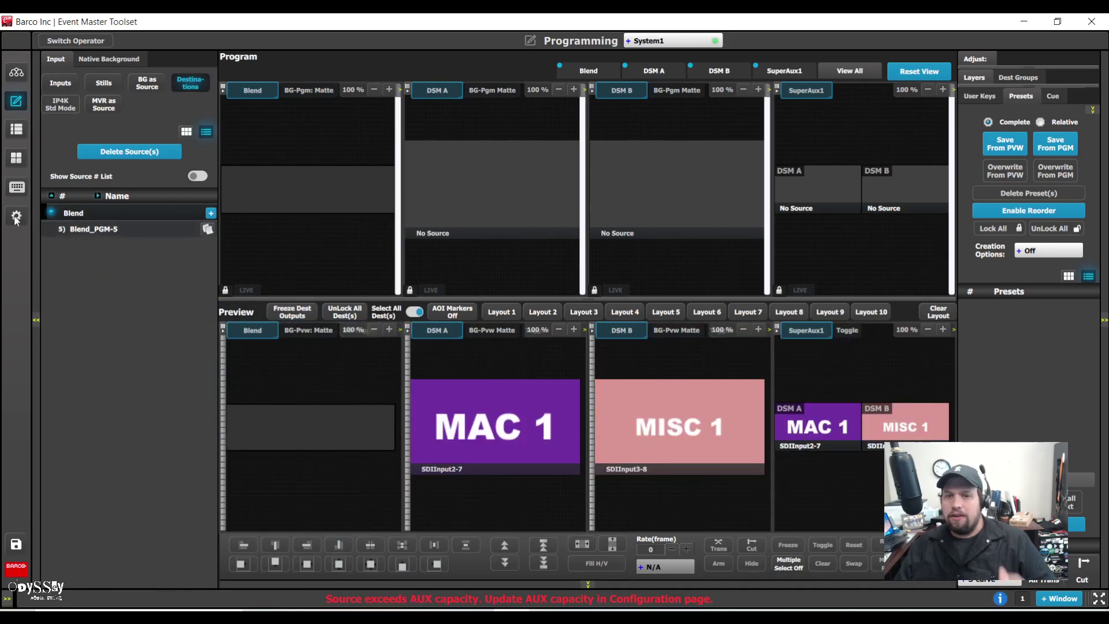
click(17, 73)
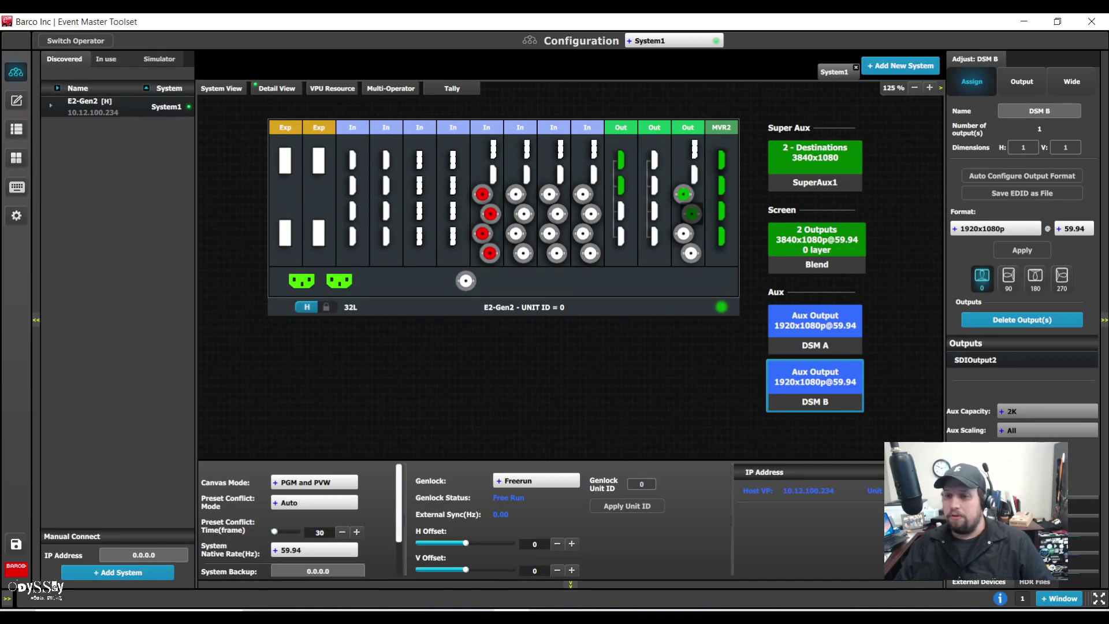
- Change SuperAux1's Aux Capacity from 2K to DL and recheck DSM B's settings
click(829, 168)
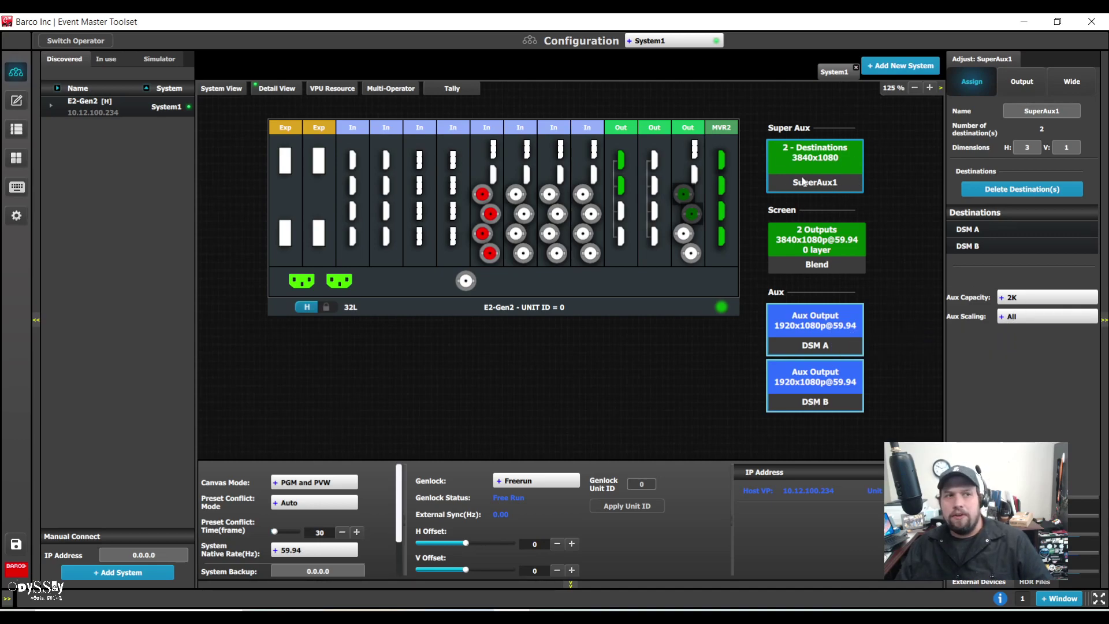
click(1025, 298)
click(1028, 328)
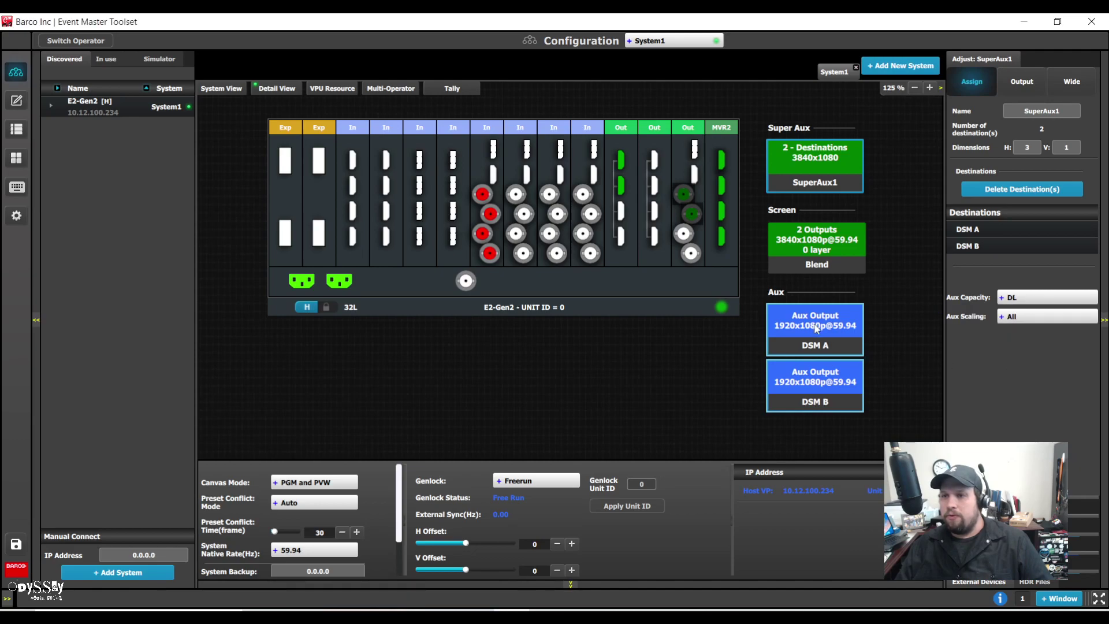
click(817, 401)
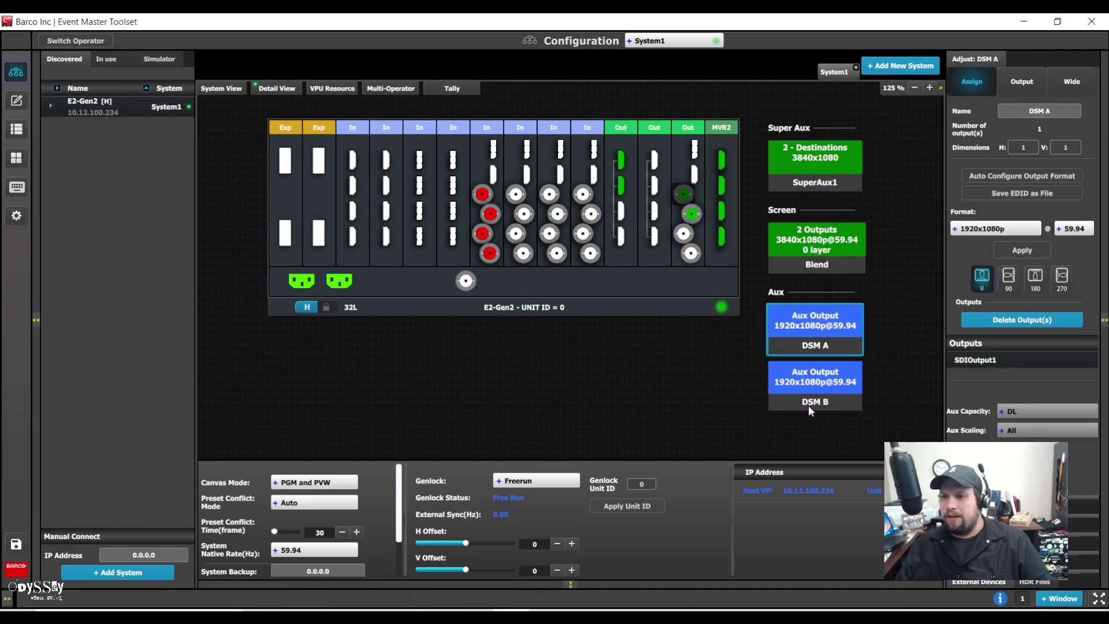
click(795, 168)
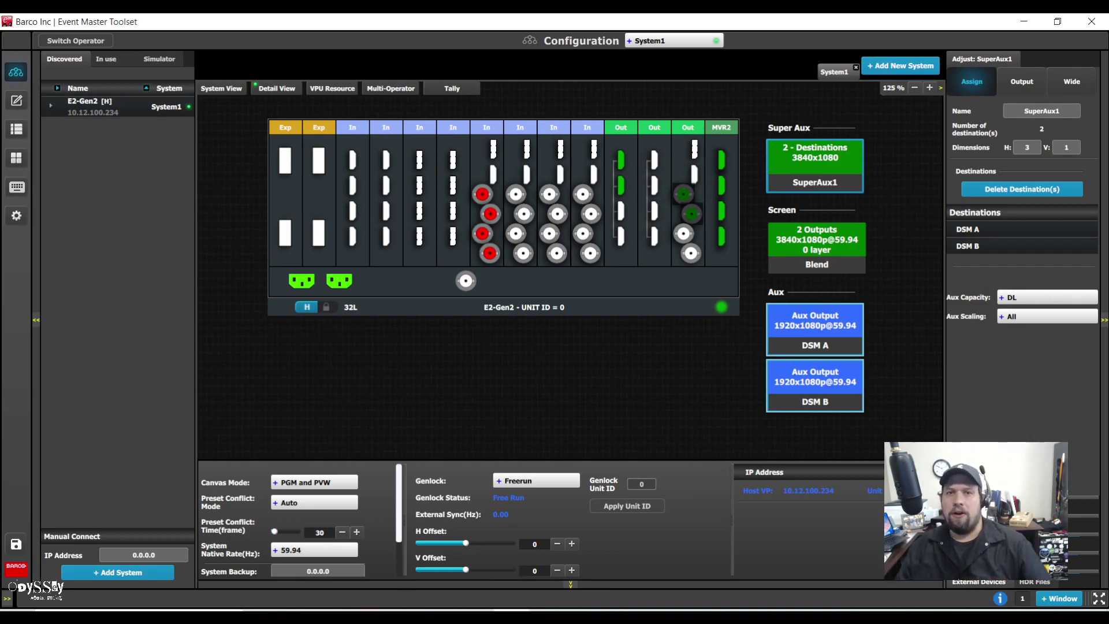
- Place the Blend_PGM-5 feed onto SuperAux1's Preview and list sources as thumbnails
click(17, 100)
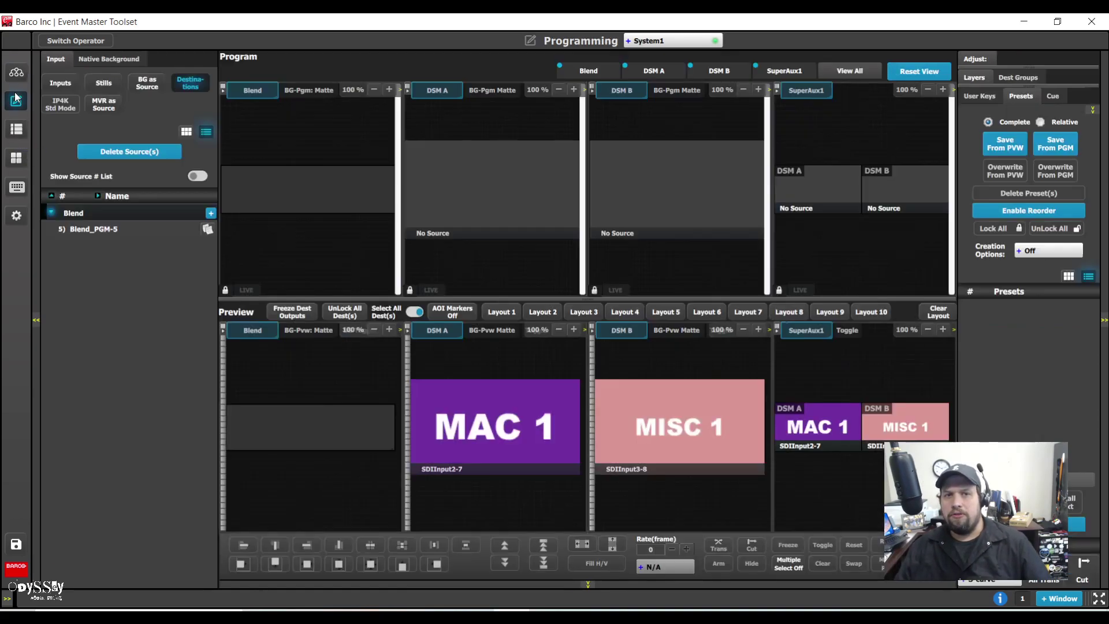
drag(81, 228, 829, 424)
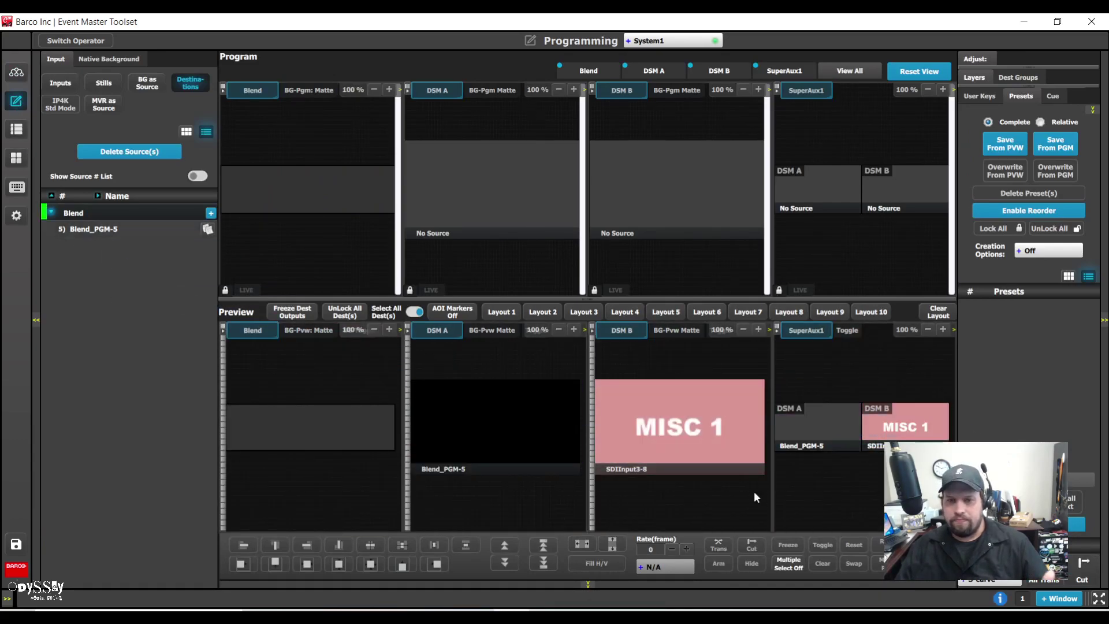
click(185, 134)
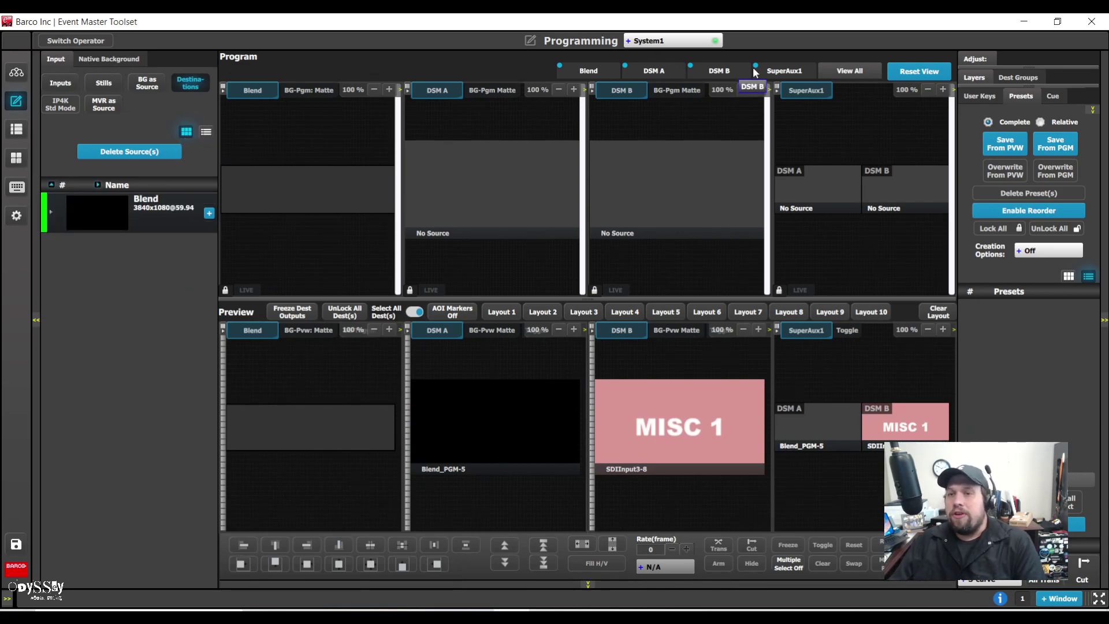
- Enlarge SuperAux1 alone and select, then deselect, its Blend_PGM-5 layer
click(782, 72)
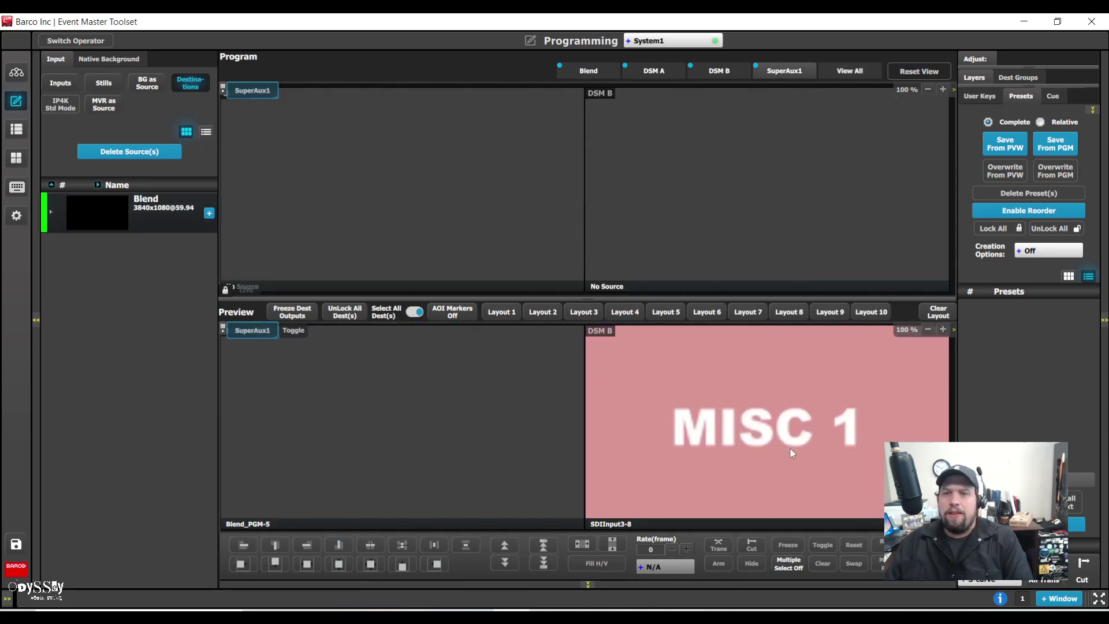
click(371, 459)
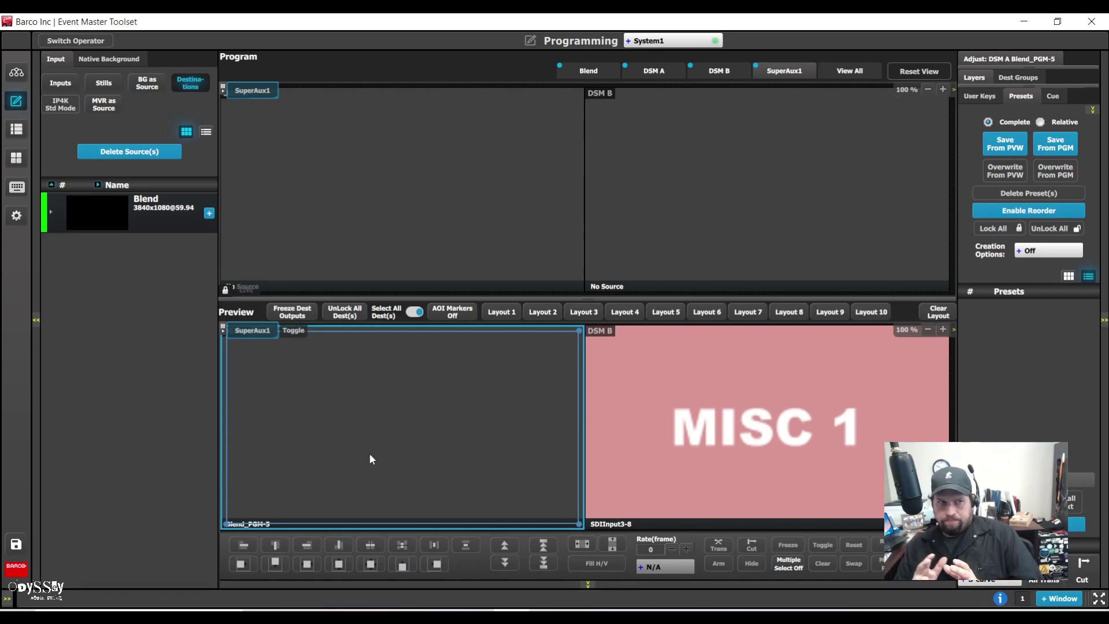
click(371, 456)
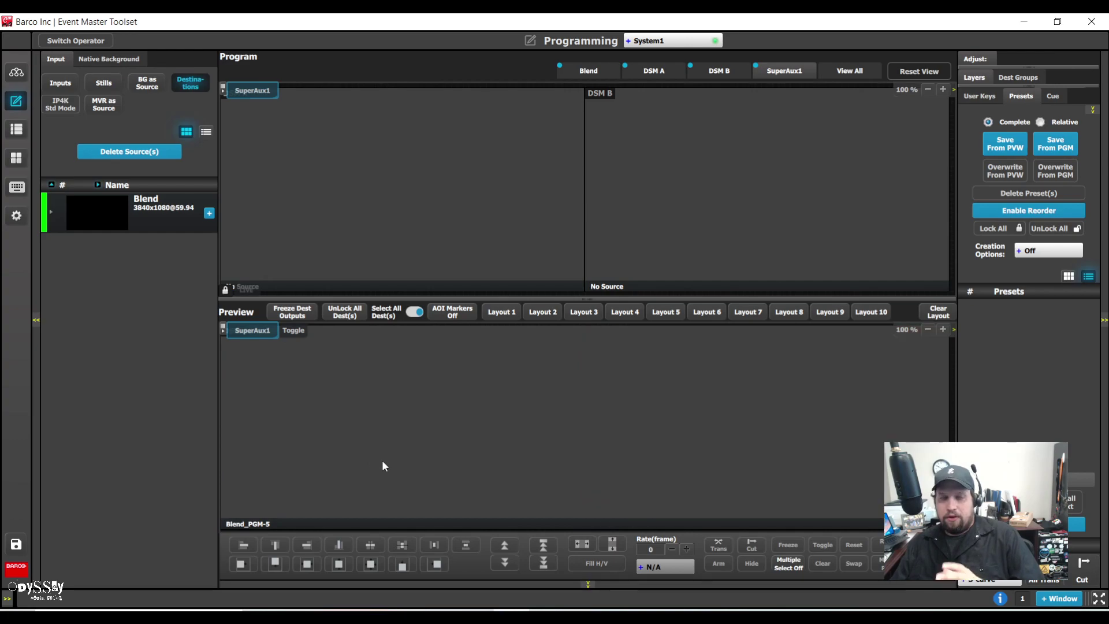
- Load BG 1 as the Blend source's thumbnail, then view all four destinations side by side
click(102, 220)
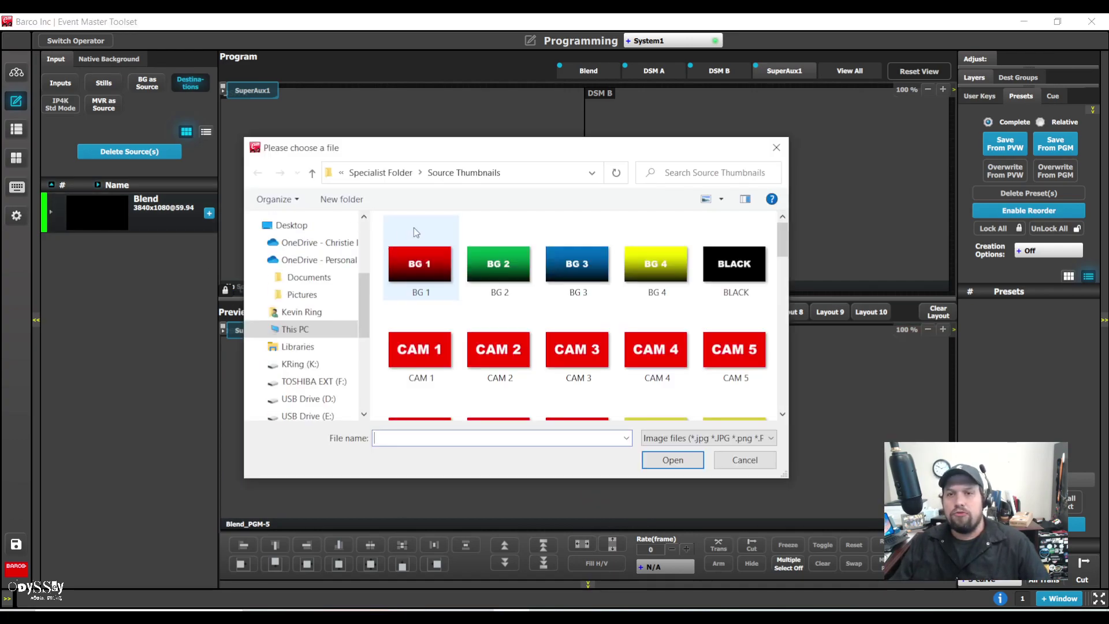
click(414, 267)
click(672, 460)
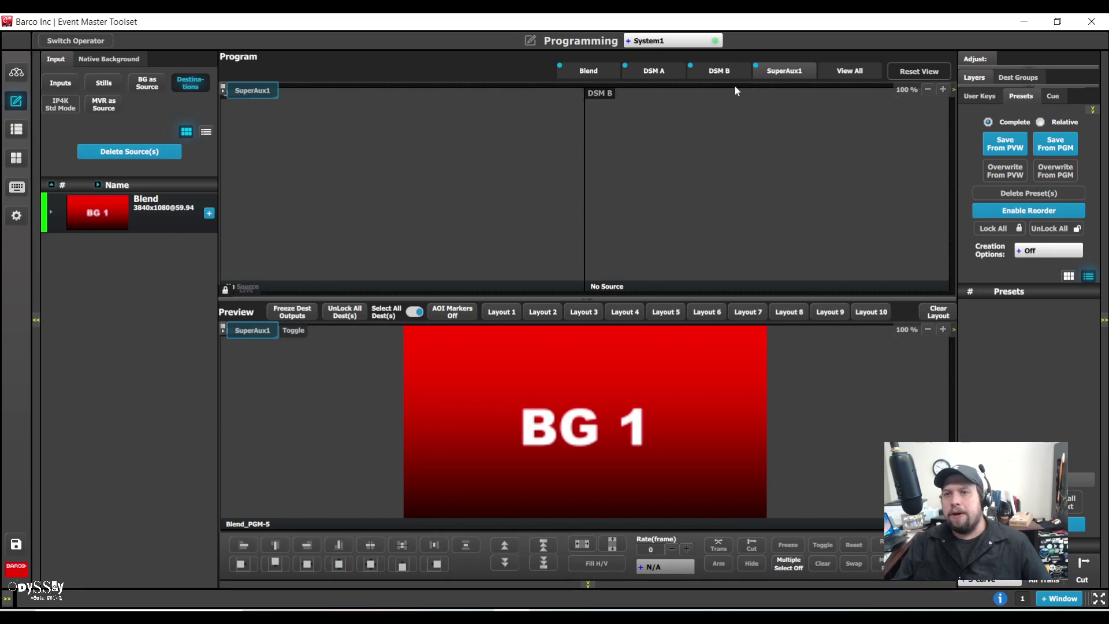
click(844, 72)
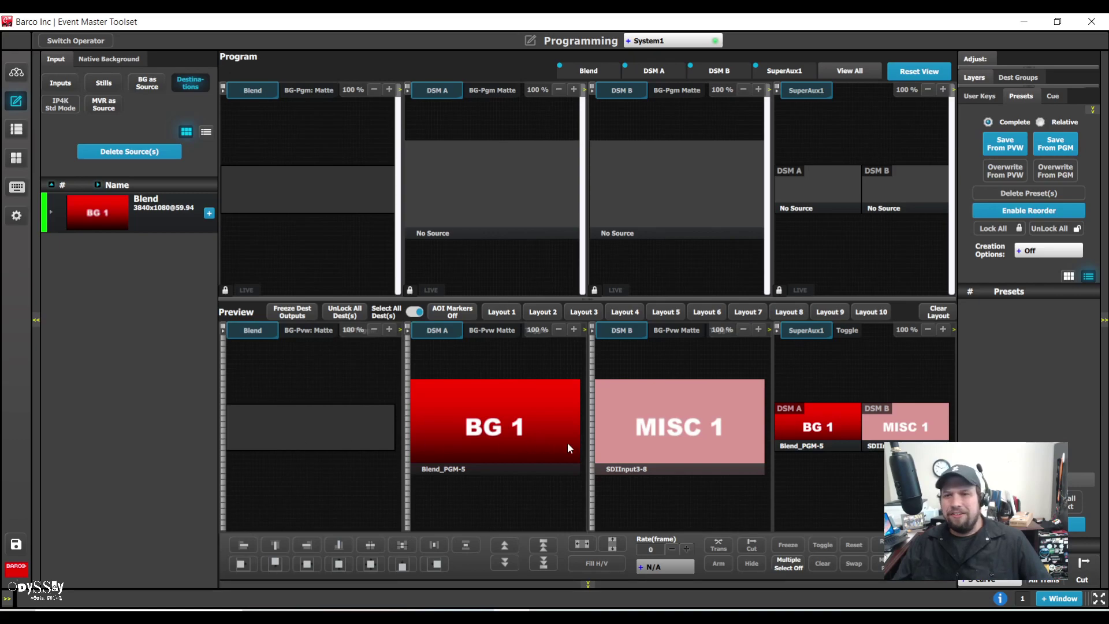
- Inspect the BG 1 and MISC 1 layers in SuperAux1's preview, then go to Configuration
click(820, 430)
click(893, 411)
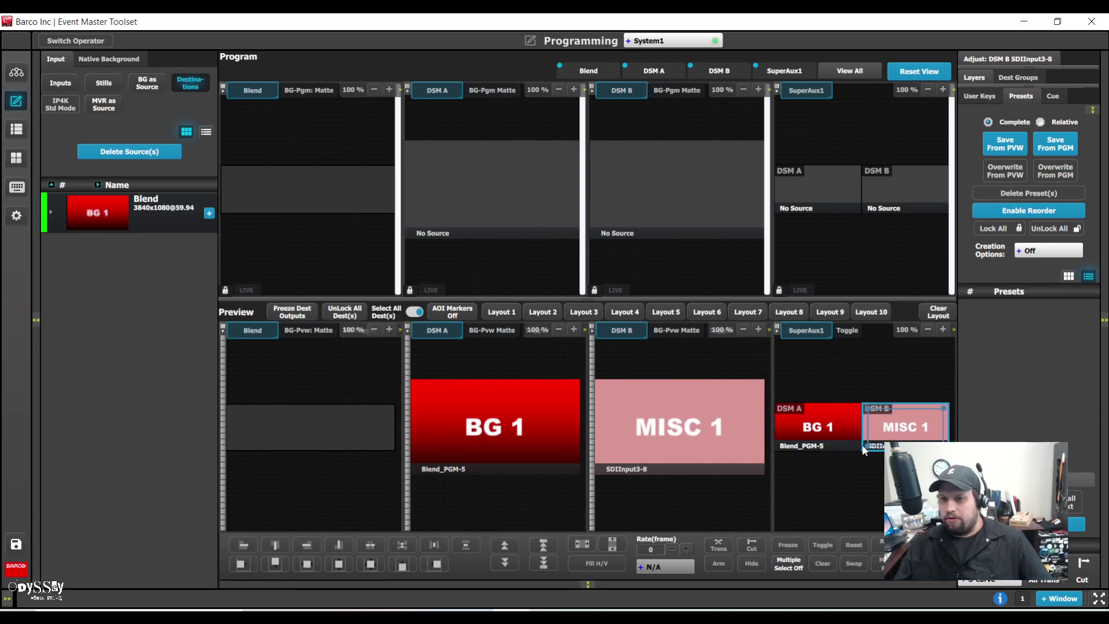
click(793, 449)
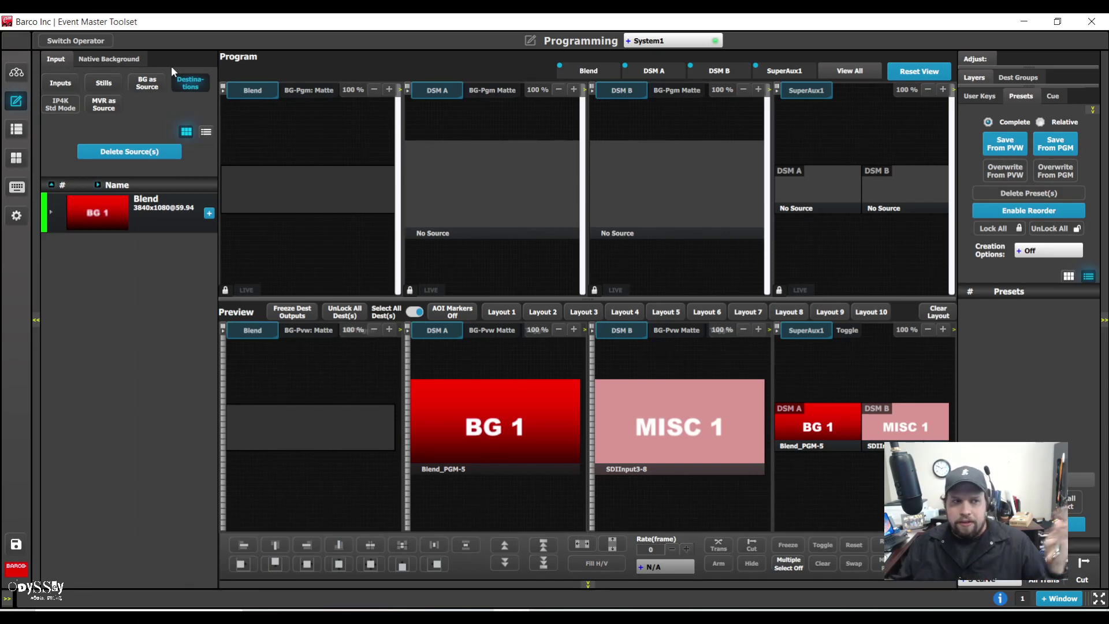
click(16, 74)
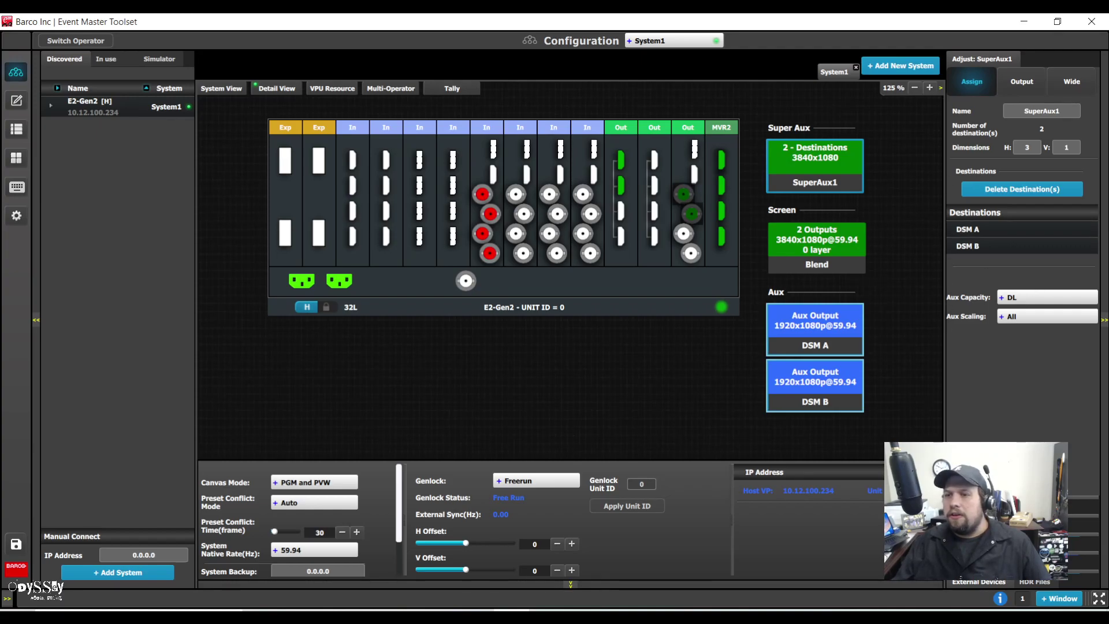
- Delete all existing destinations in the Destination editor
click(1000, 186)
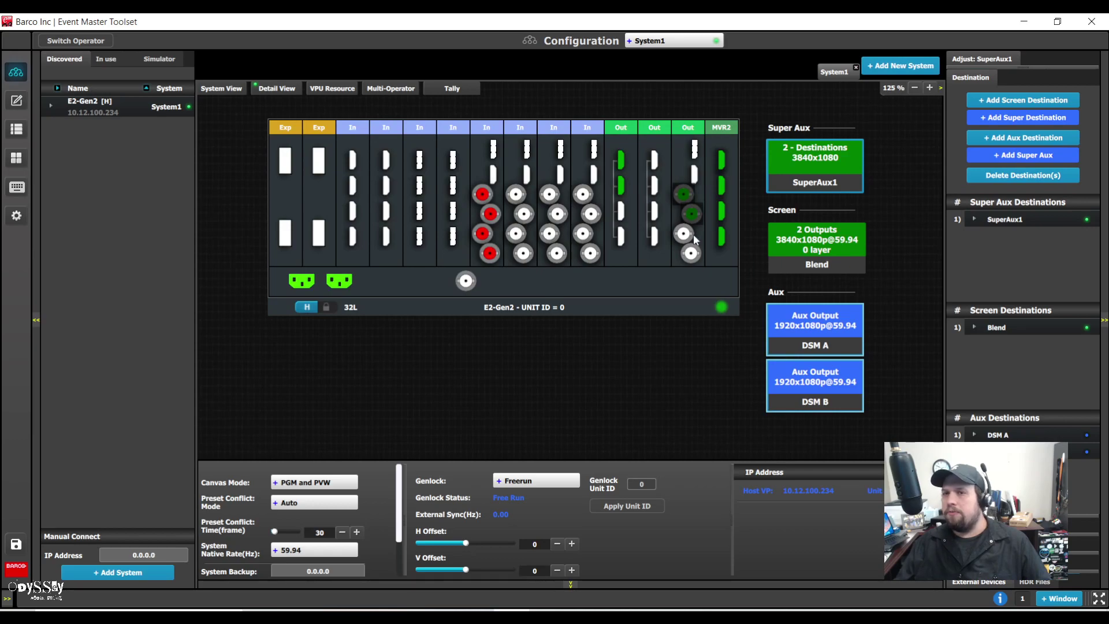
click(1019, 176)
click(1005, 176)
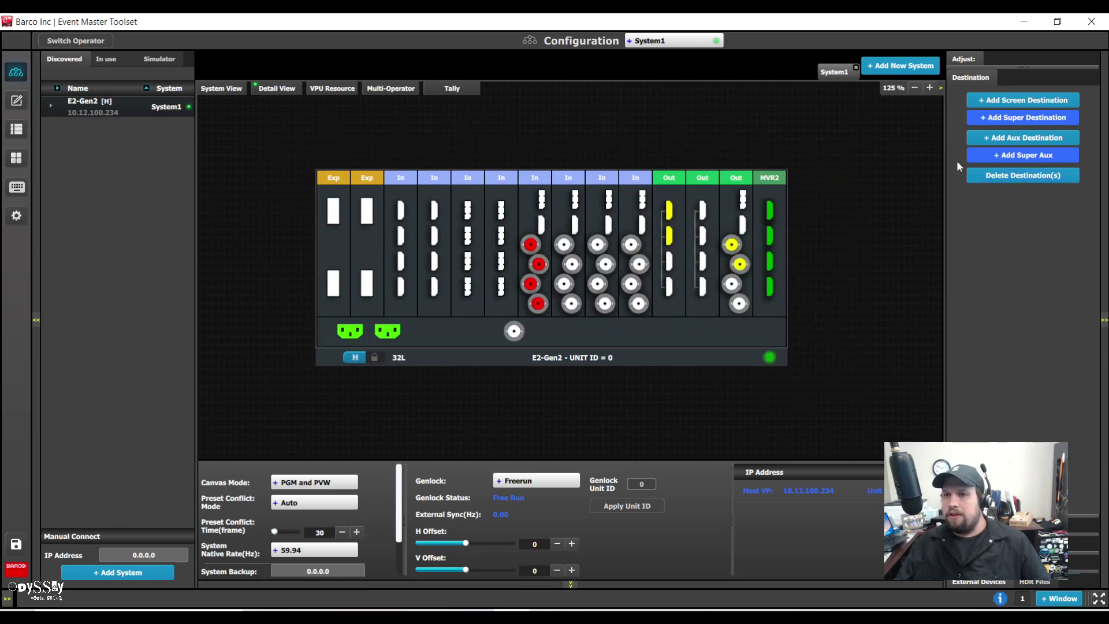
- Create aux destinations AuxDest1–AuxDest4 from the SDI and HDMIOutput3 output connectors
click(731, 245)
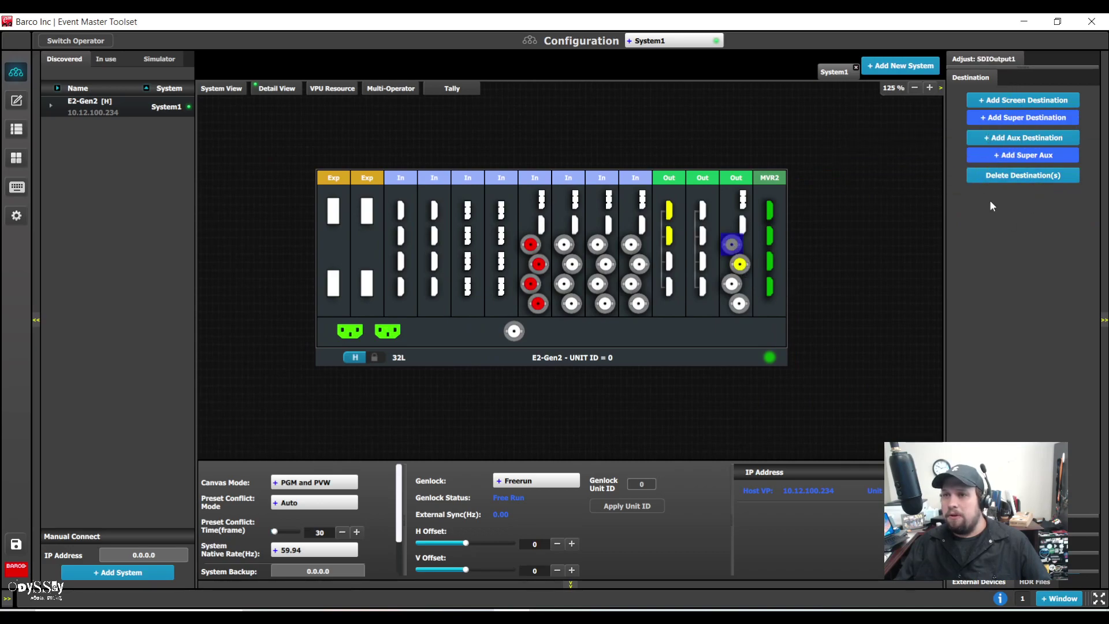
click(1005, 144)
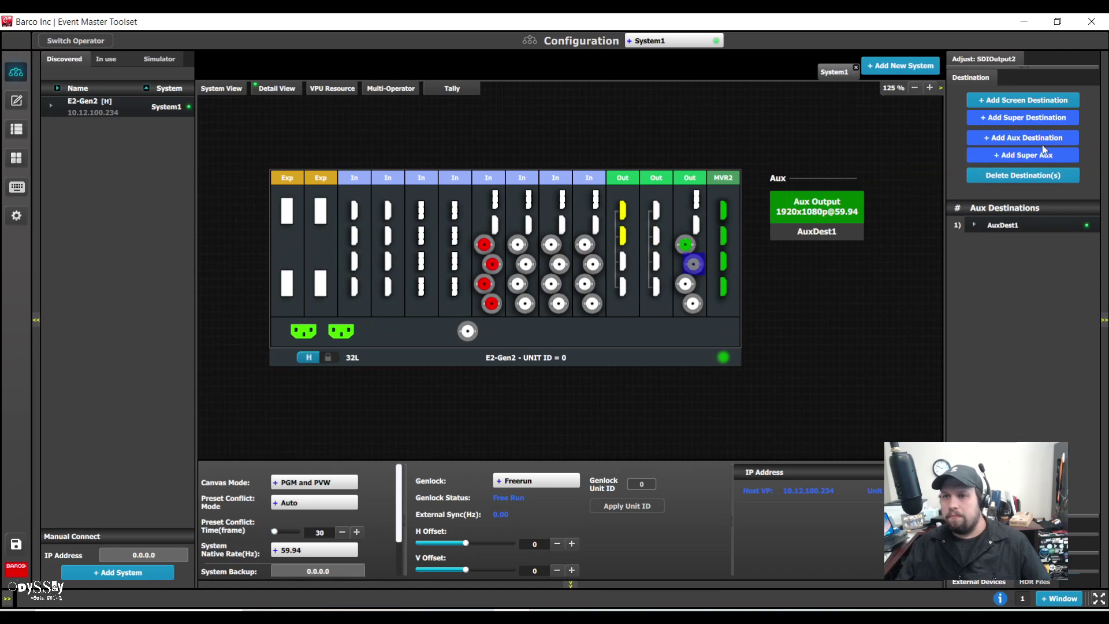
click(1048, 141)
click(573, 211)
click(1020, 143)
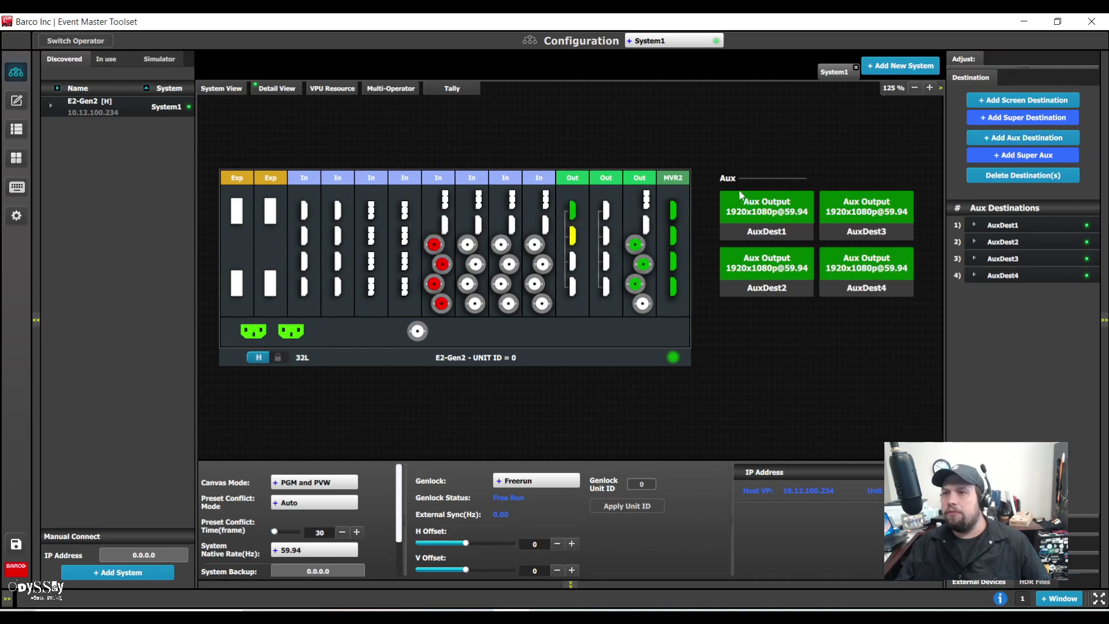
- Create AuxDest5 and AuxDest6 from the last two free output connectors
click(573, 235)
click(1022, 137)
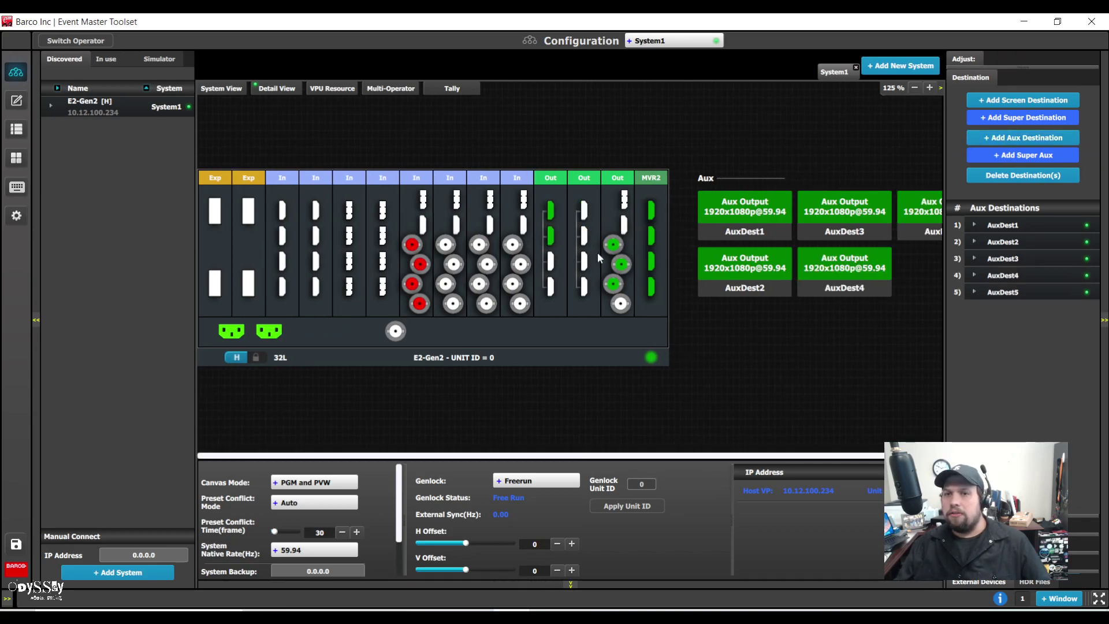
click(550, 268)
click(1021, 138)
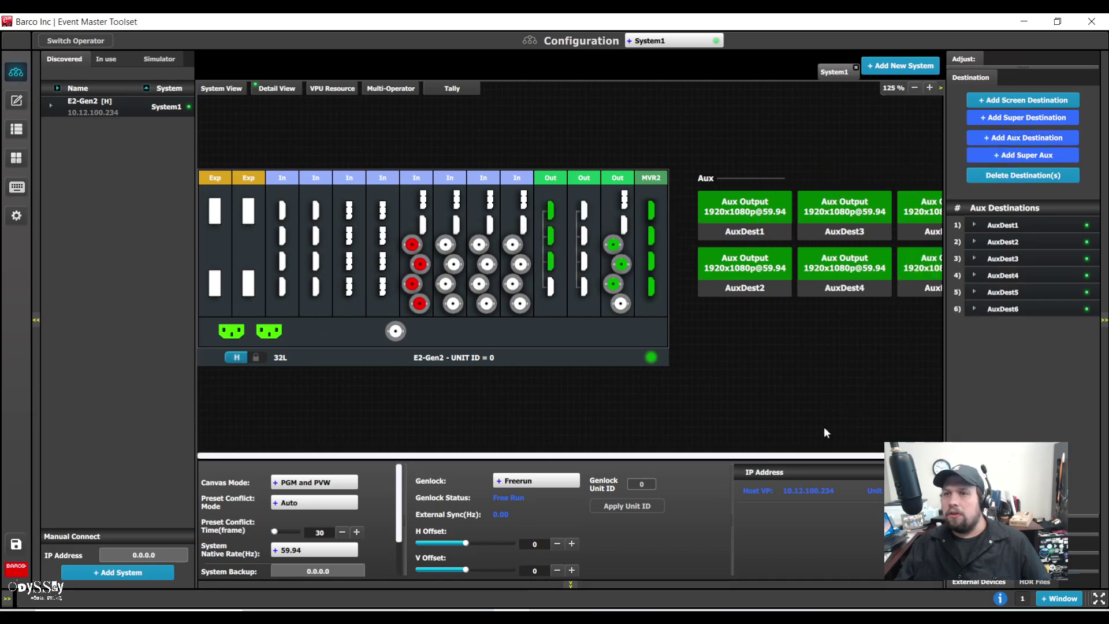
drag(784, 454, 876, 462)
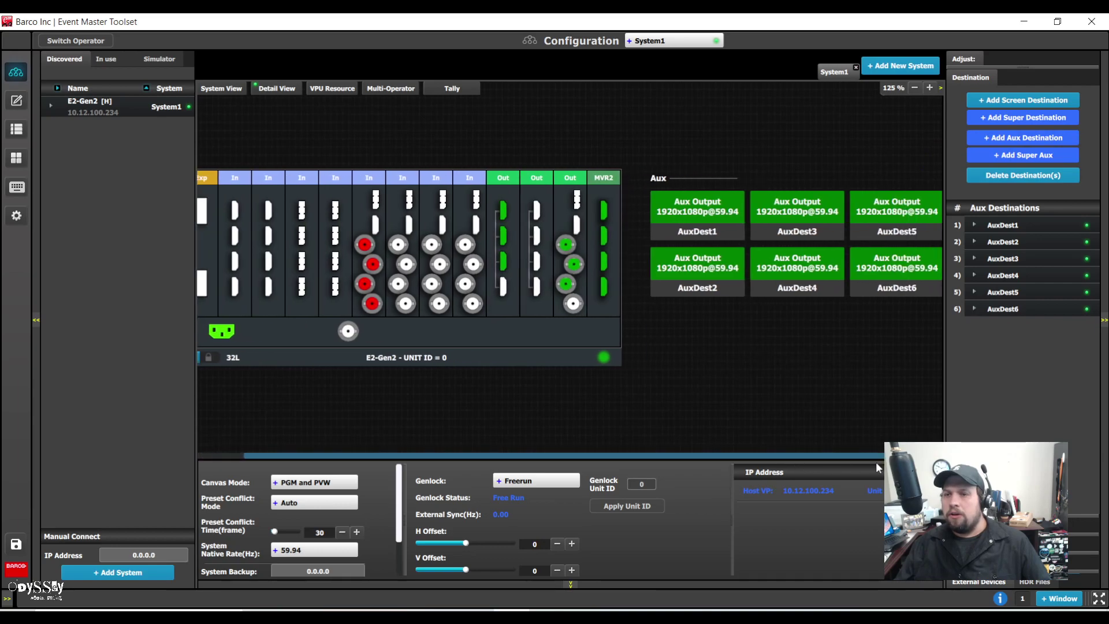
- Review the Assign settings of AuxDest1 through AuxDest5
click(695, 213)
click(997, 60)
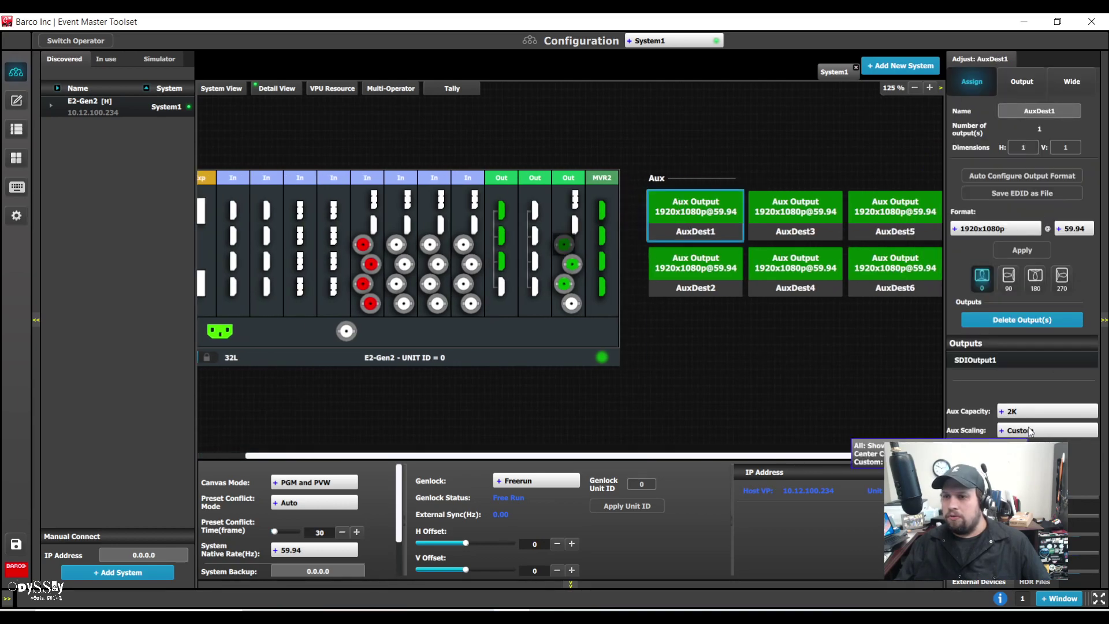
click(782, 236)
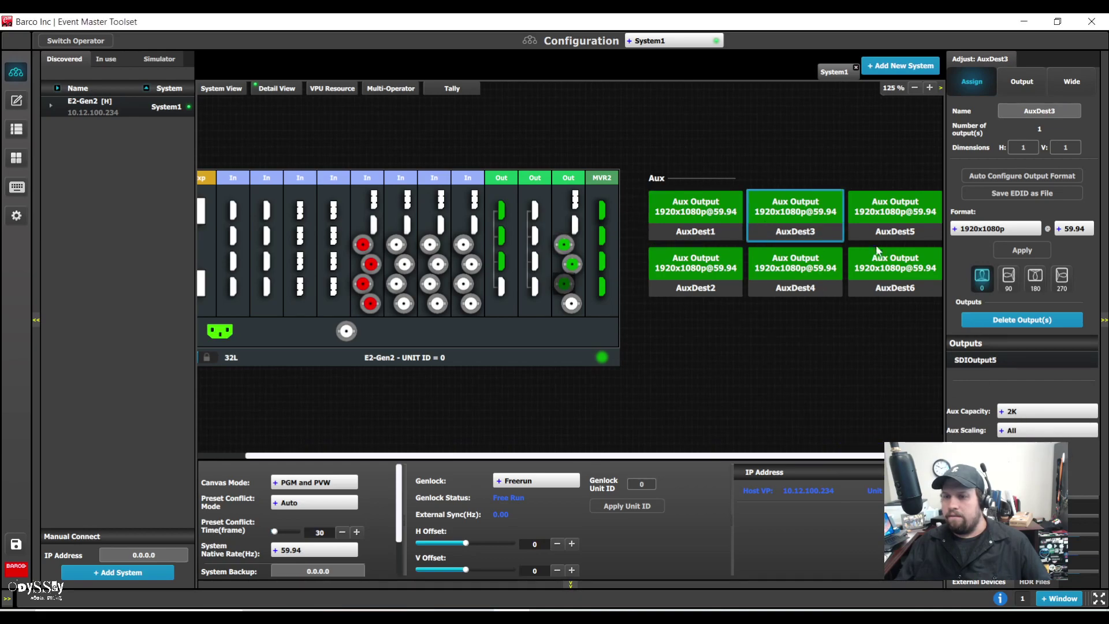
click(869, 229)
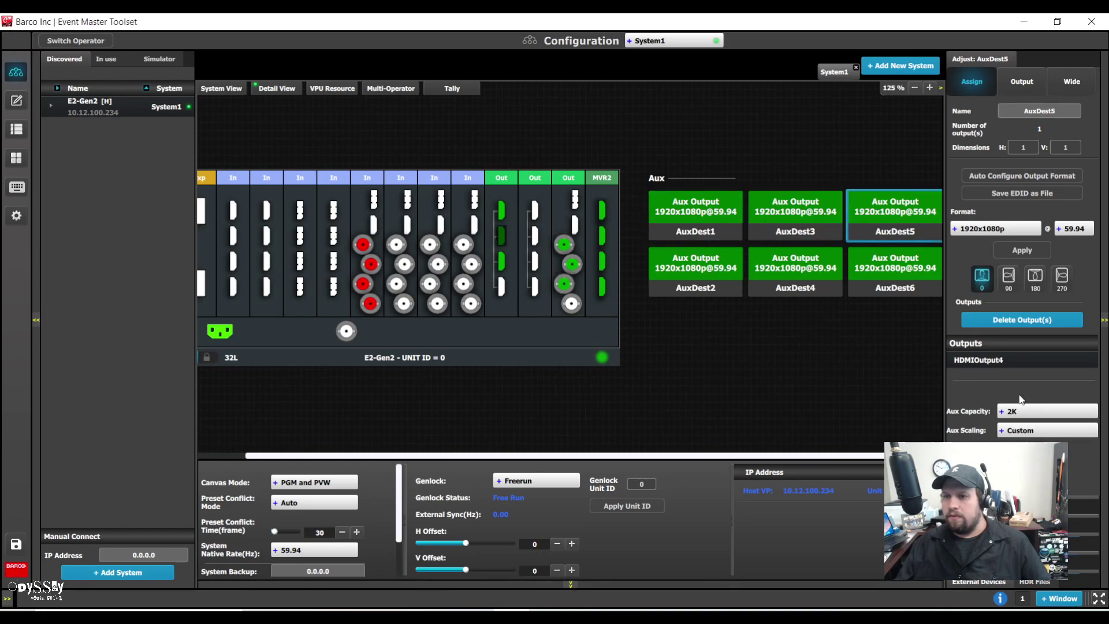
click(688, 267)
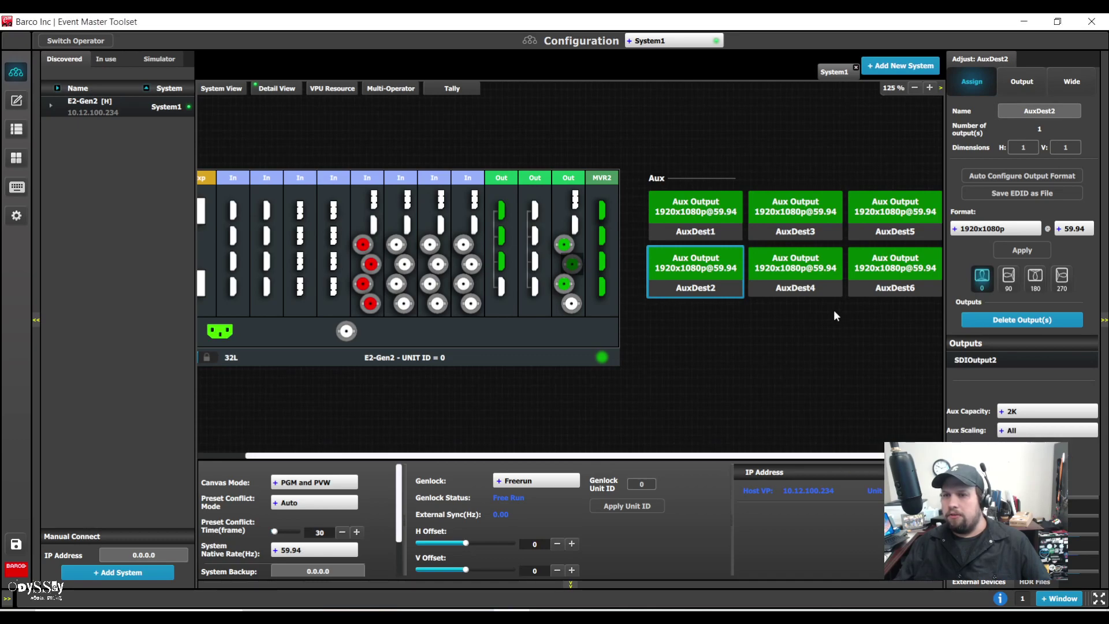
click(814, 286)
- Set Aux Scaling to All and check AuxDest6's settings in the destination editor
click(1011, 430)
click(1057, 461)
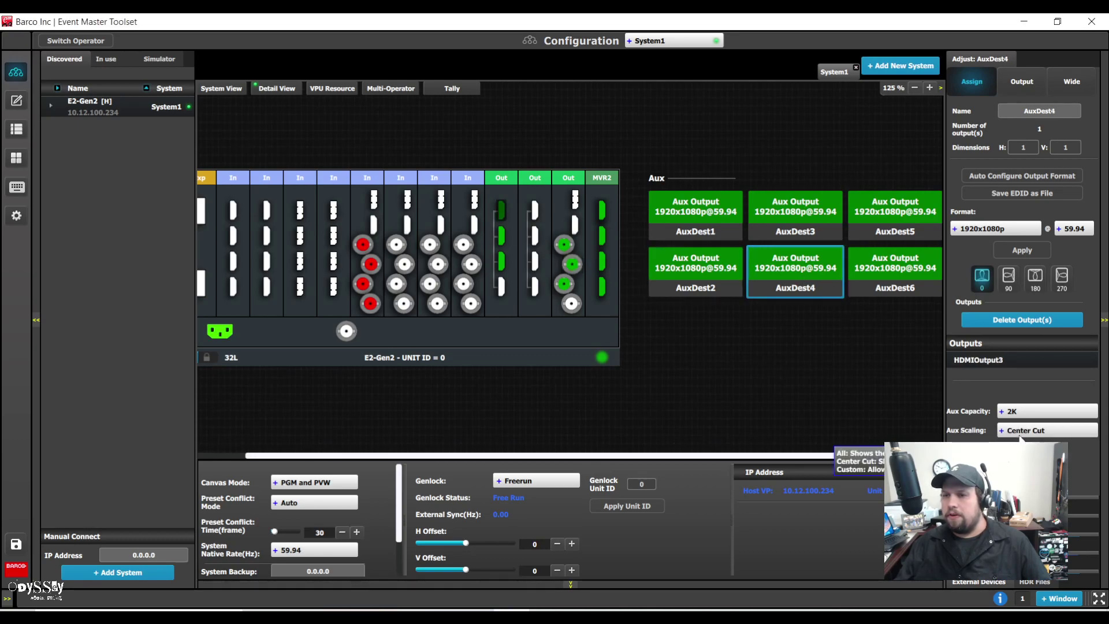
click(1033, 430)
click(1056, 444)
click(868, 287)
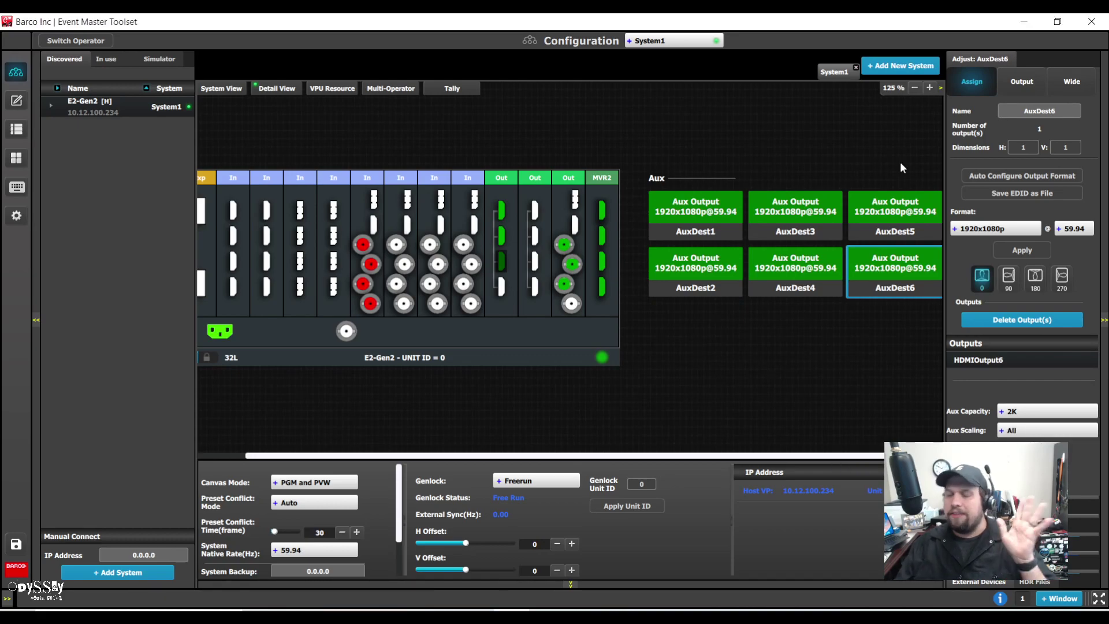
click(1089, 380)
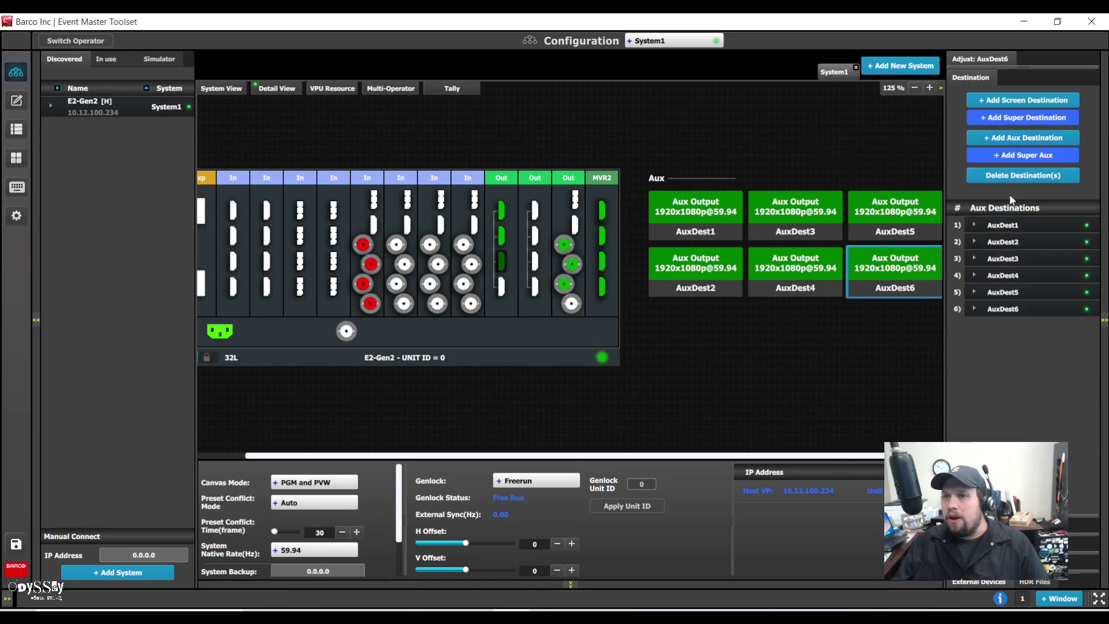
- Create SuperAux1 and drag the aux destinations into it
click(1024, 155)
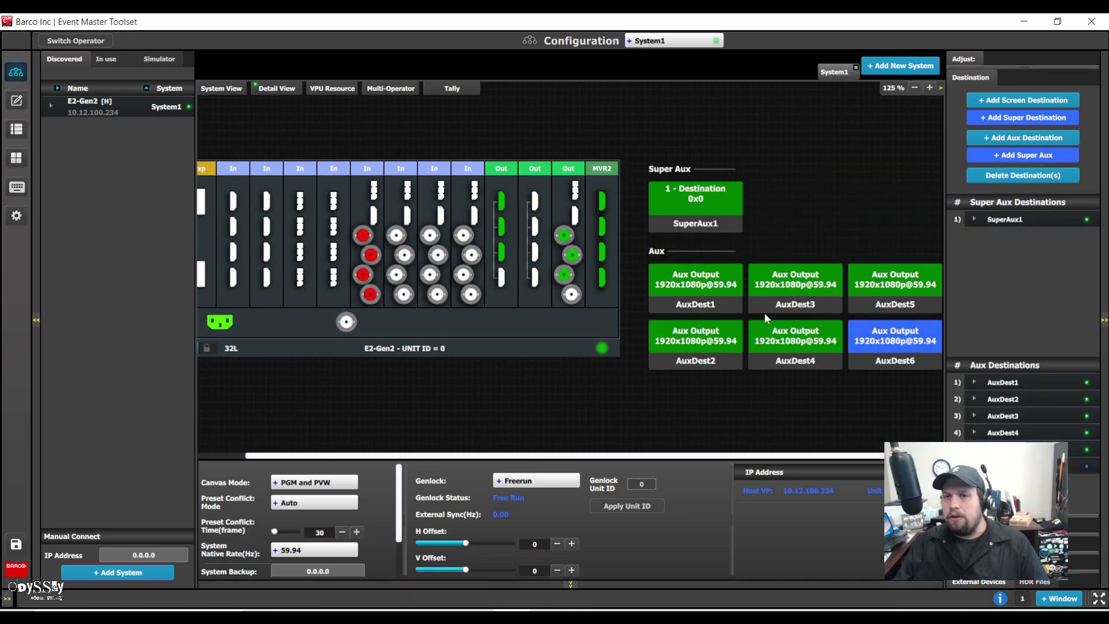
drag(702, 281, 696, 207)
drag(795, 283, 710, 208)
drag(695, 341, 682, 208)
drag(795, 340, 711, 234)
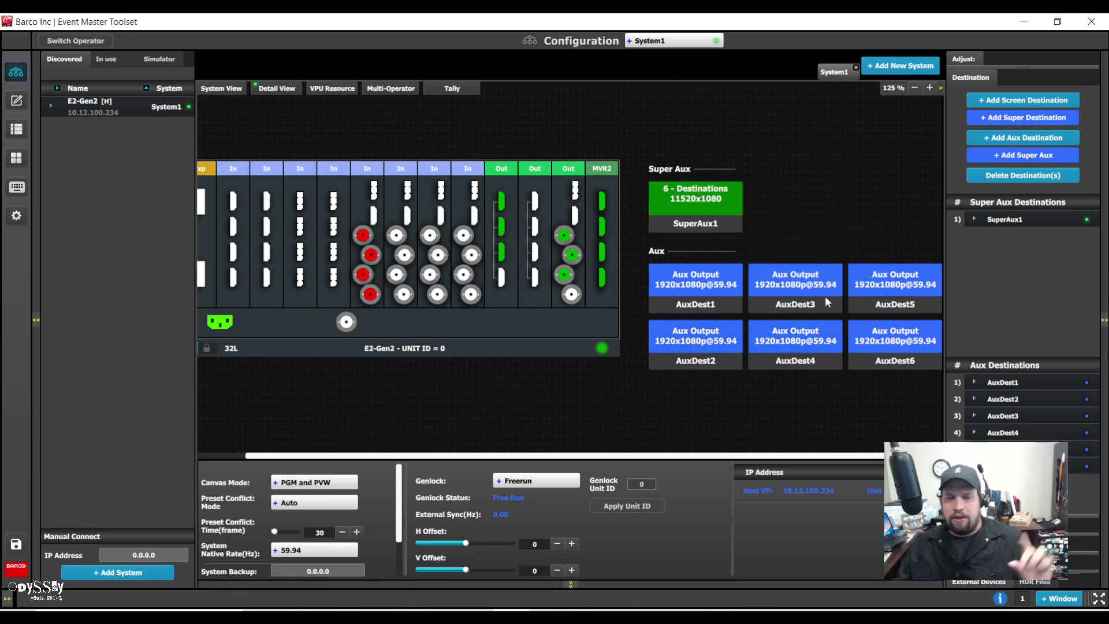
- Open SuperAux1's Adjust settings and expand its 11520x1080 canvas layout
click(673, 204)
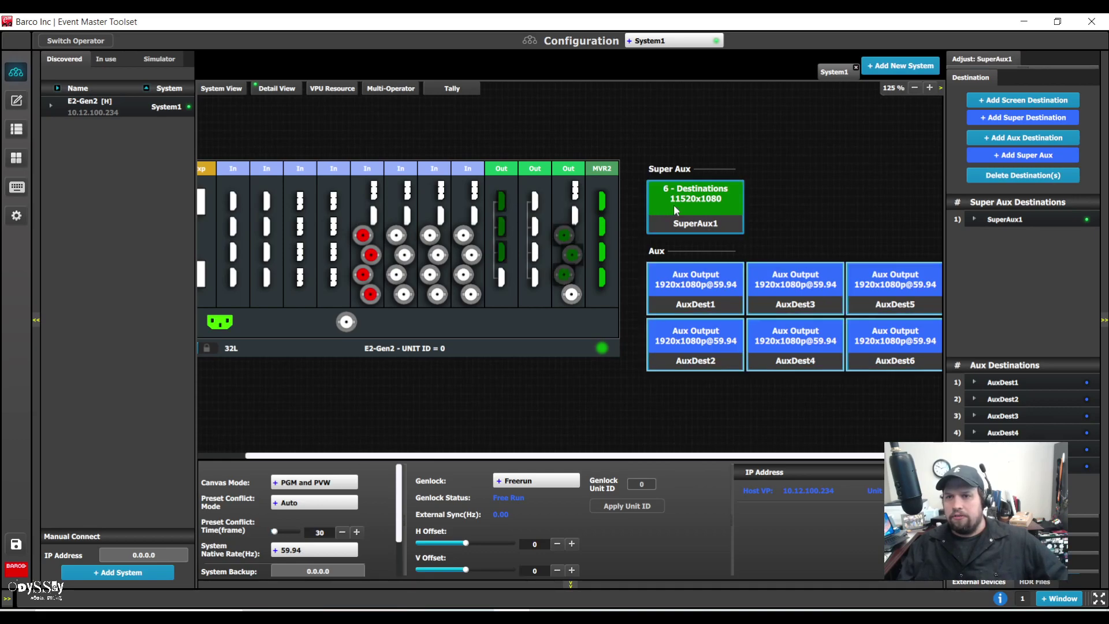
click(986, 58)
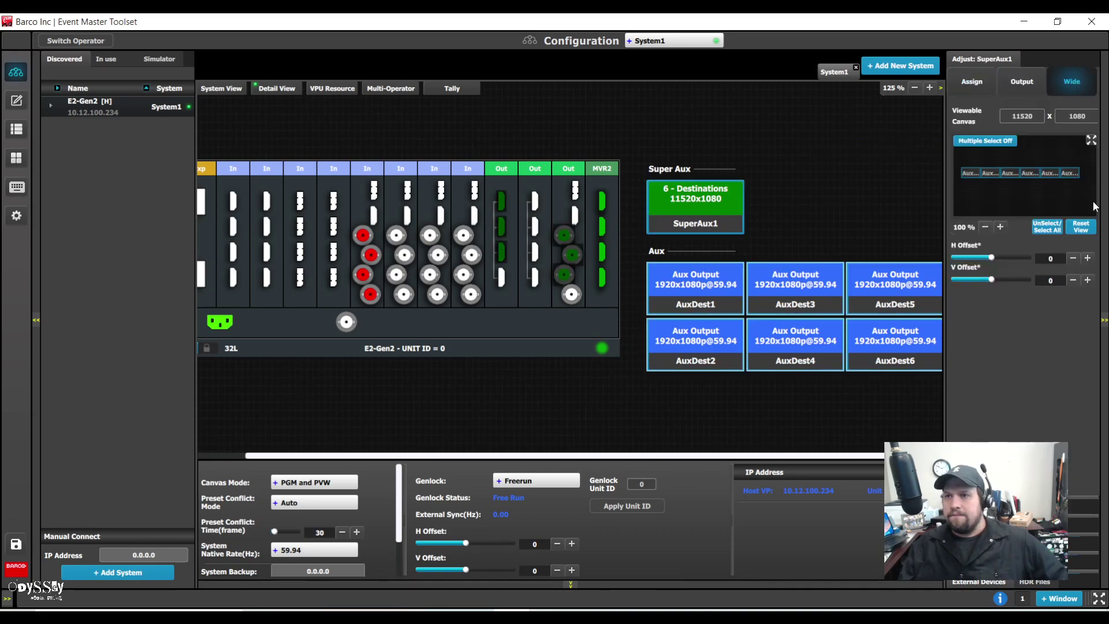
click(1091, 141)
drag(465, 462, 388, 468)
- Set SuperAux1's Dimensions to 3 wide by 2 high, zoom to 100%, and collapse to system view
click(972, 84)
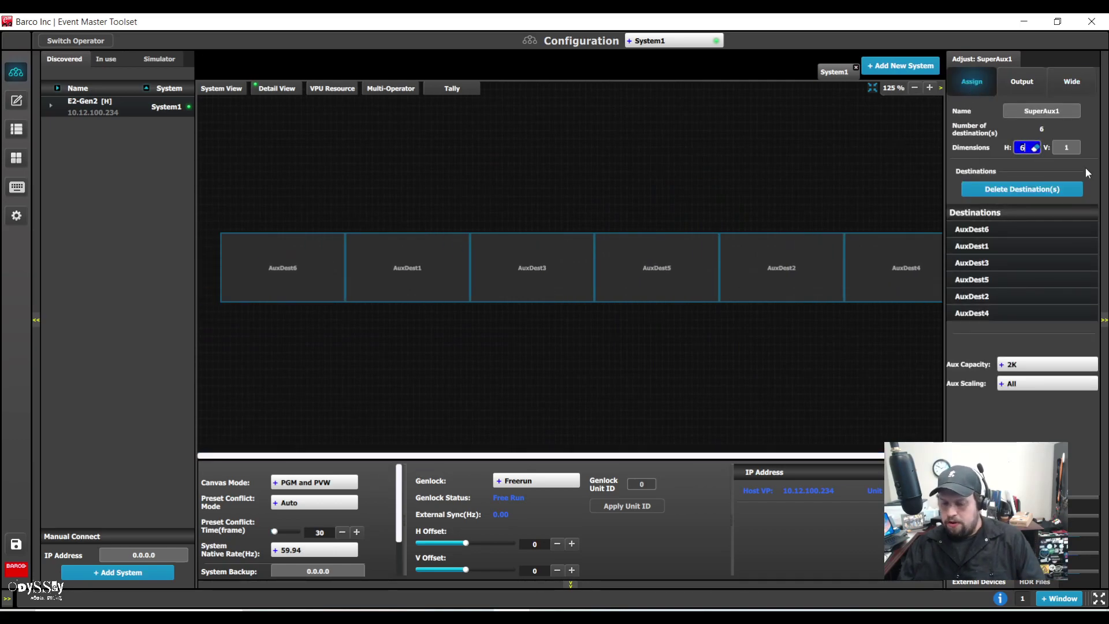
text(3)
key(Return)
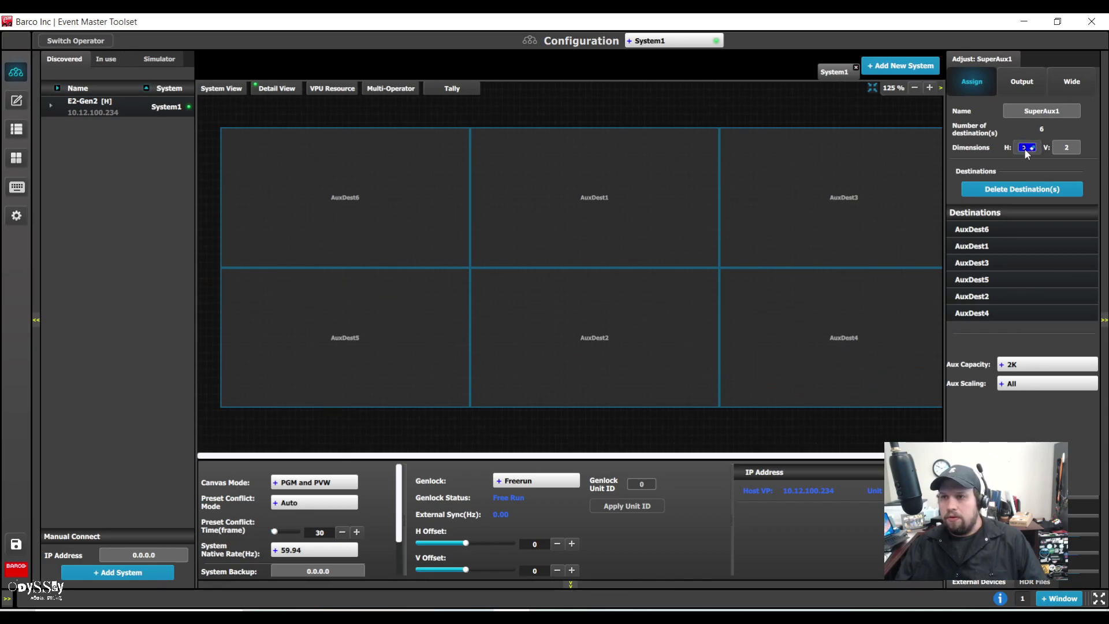
text(2)
key(Return)
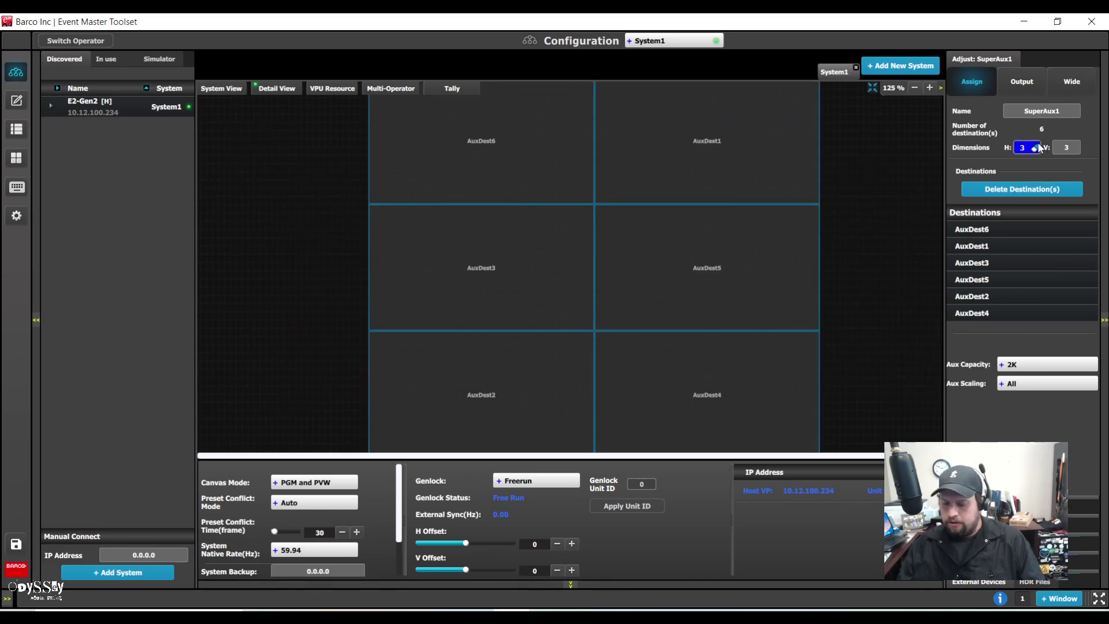
text(3)
key(Return)
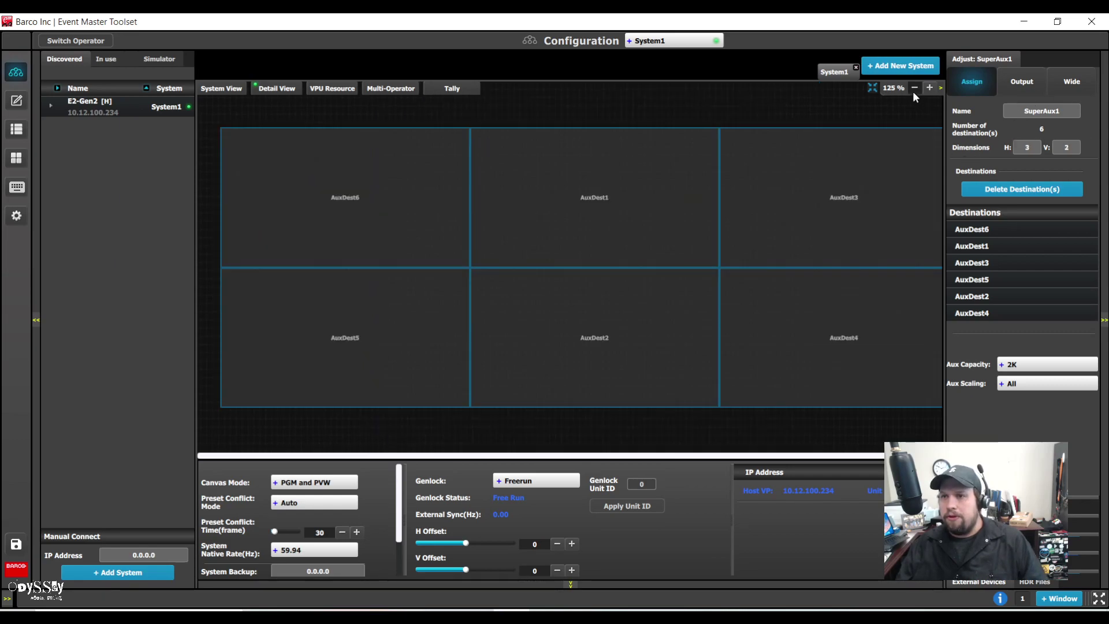
click(914, 89)
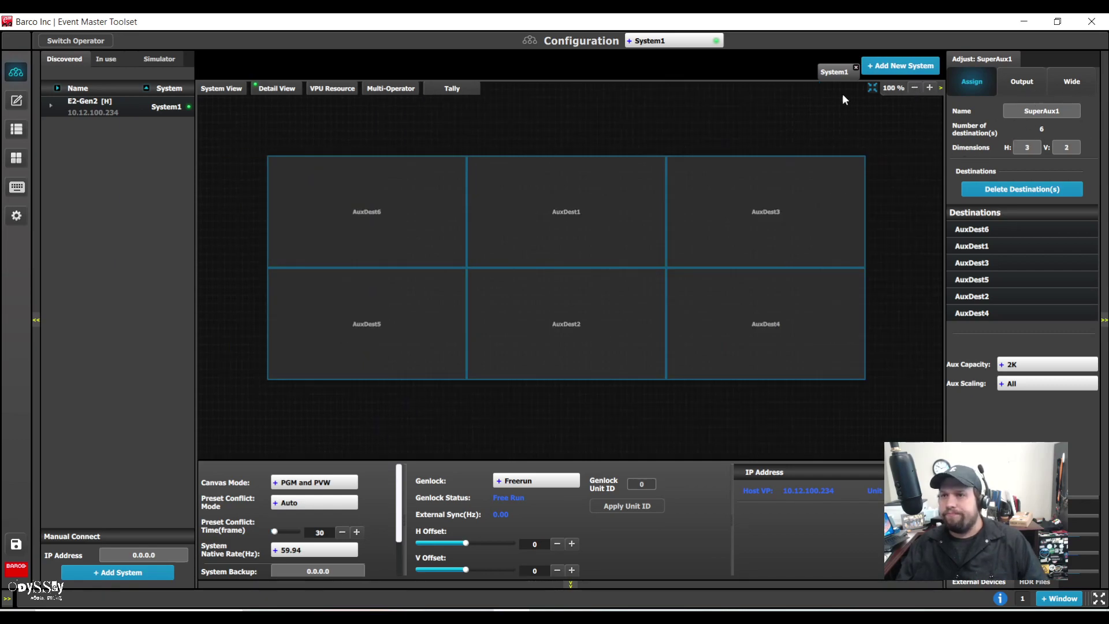
click(872, 89)
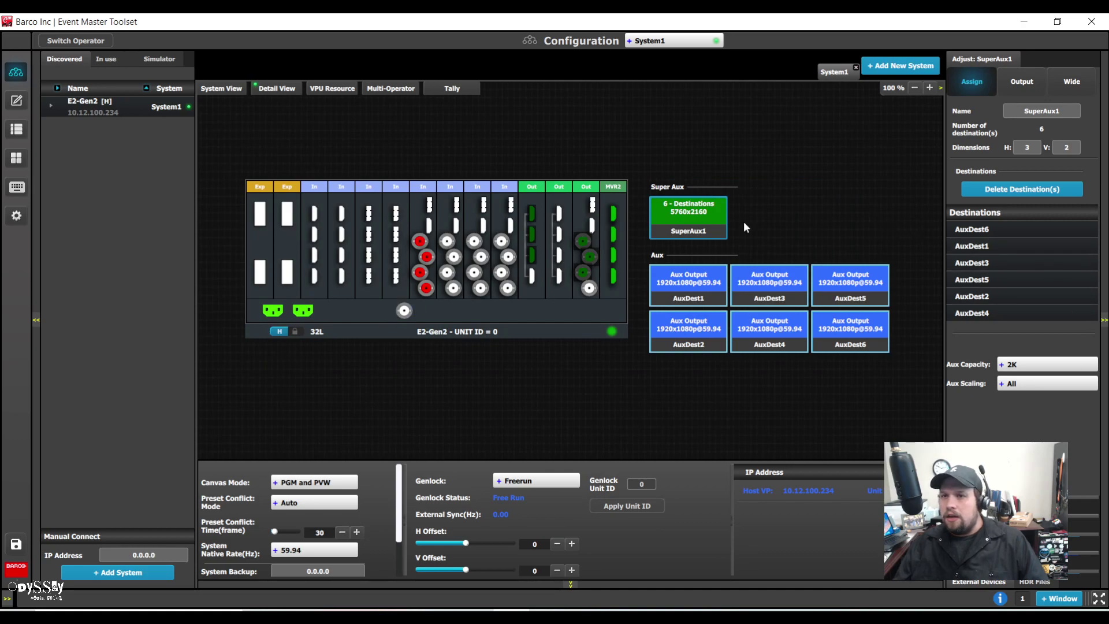
- Zoom the diagram to 150%, inspect slot 8's input settings, and enter Programming
click(929, 88)
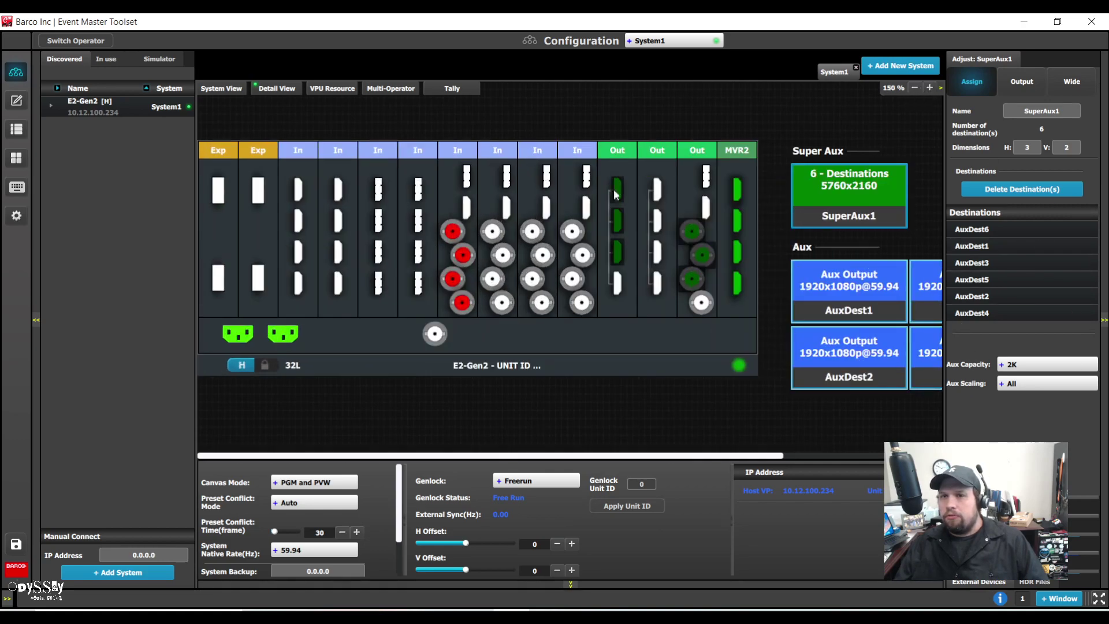
drag(489, 243, 502, 303)
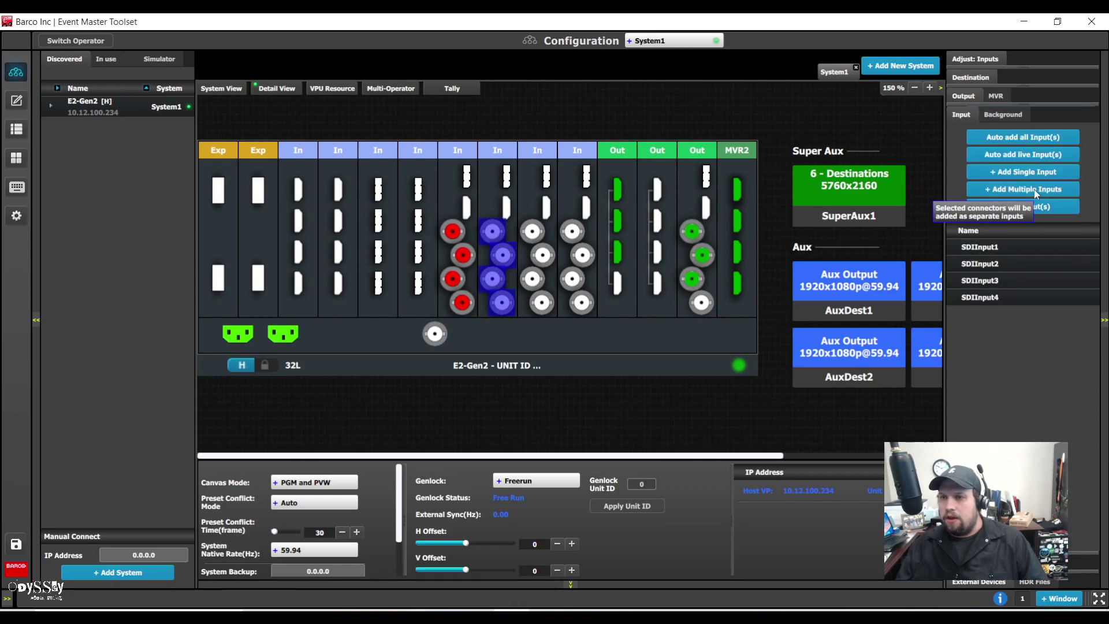
click(982, 188)
click(17, 100)
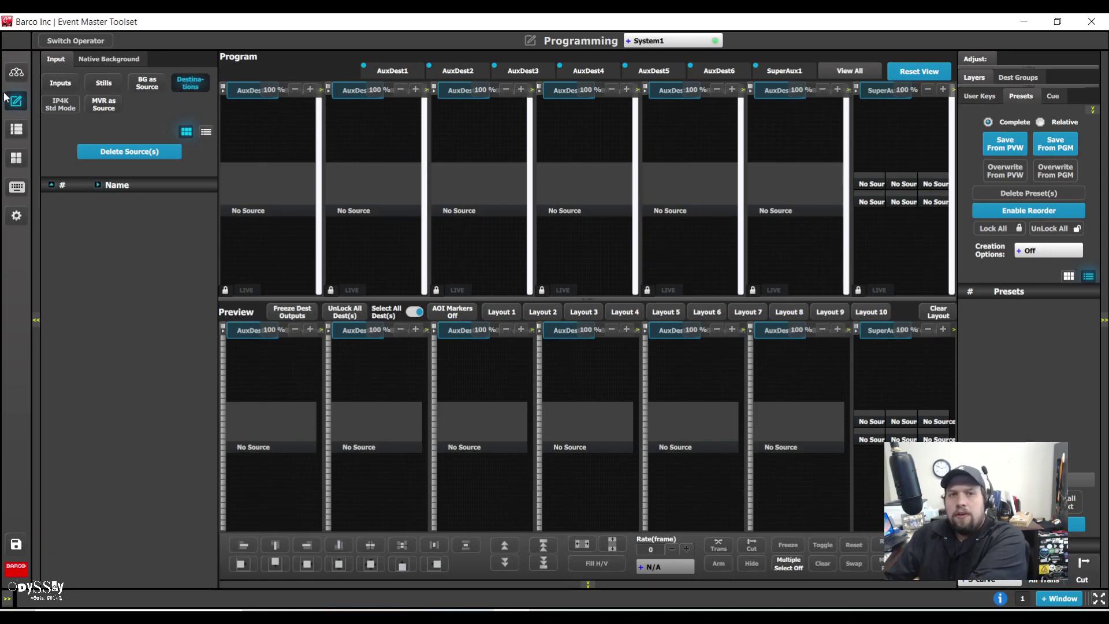
- Give SDIInput5, SDIInput6 and SDIInput7 the MAC 1, CAM 1 and BG 3 thumbnails
click(61, 83)
click(95, 491)
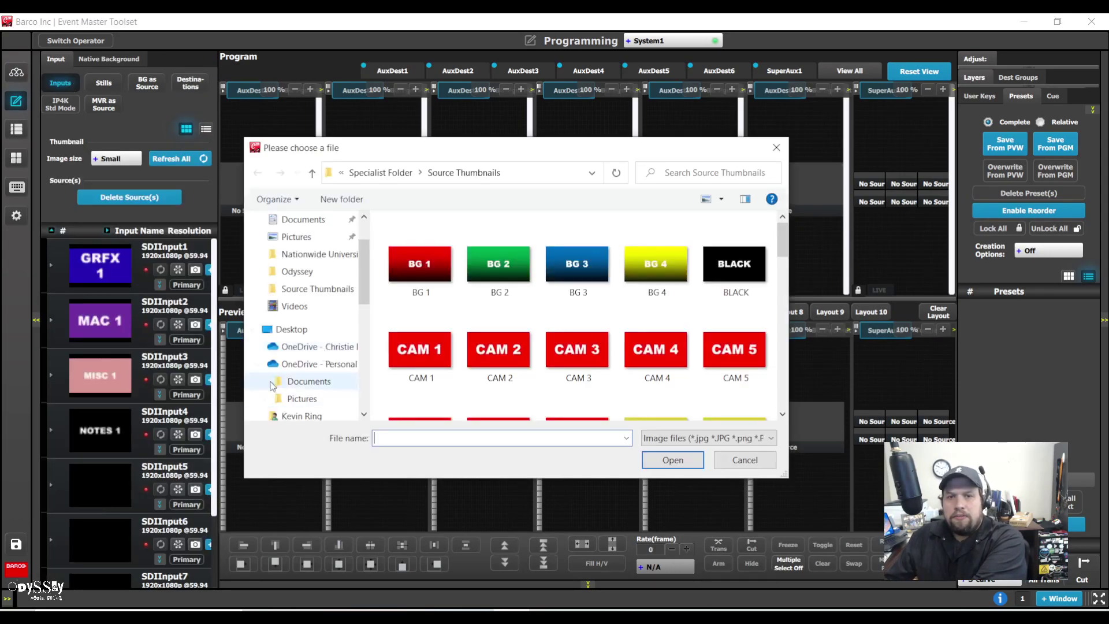
scroll(495, 383, down, 3)
scroll(496, 382, down, 3)
click(498, 379)
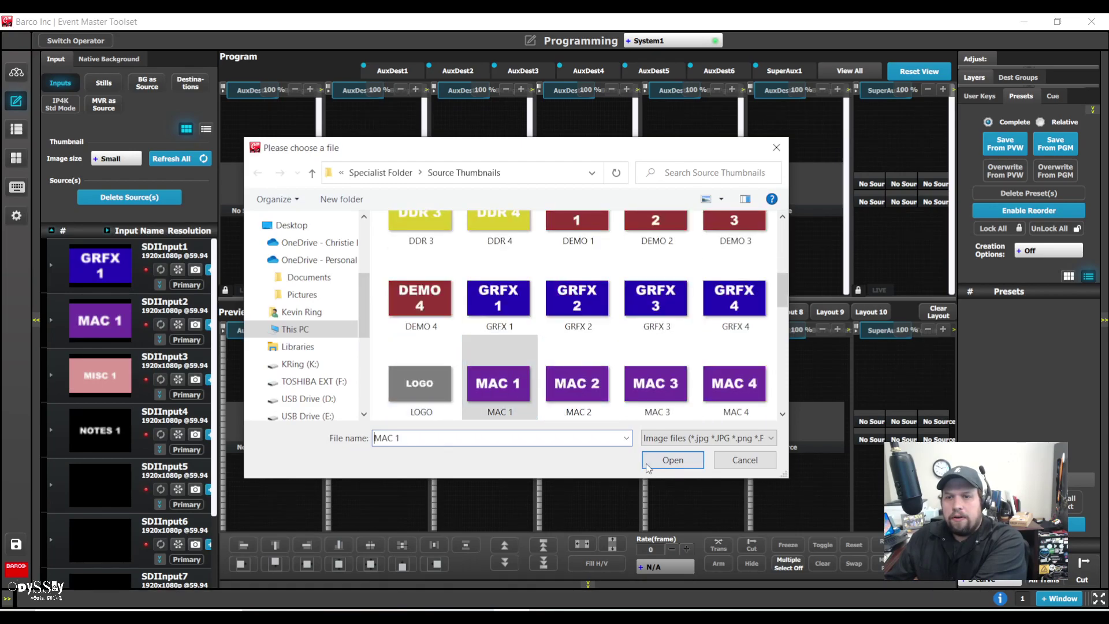
click(673, 459)
click(99, 529)
click(421, 346)
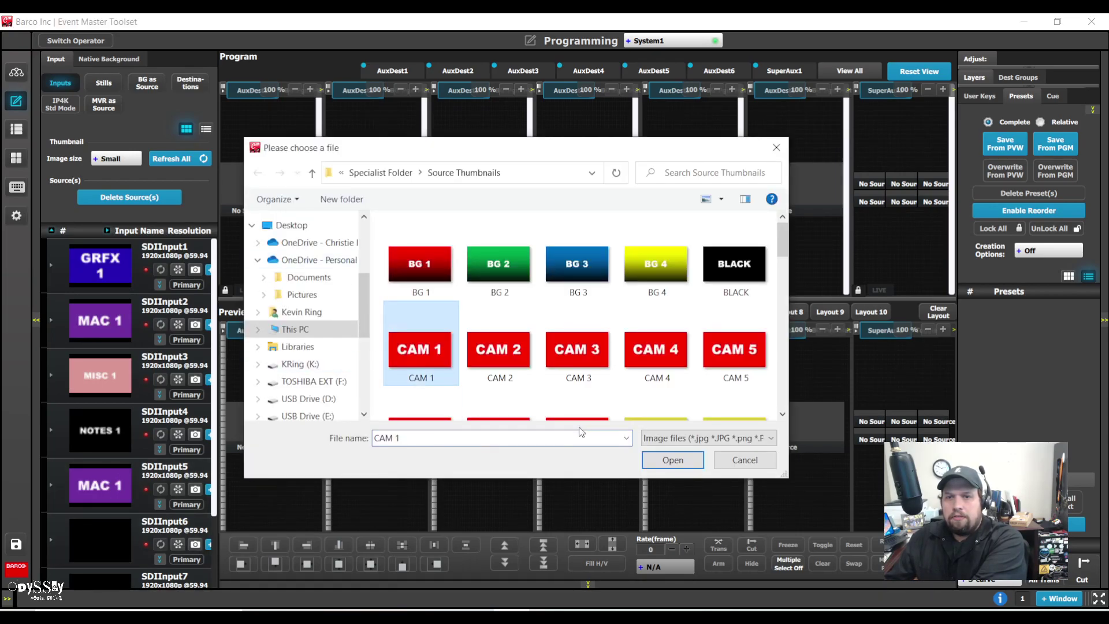
click(655, 459)
scroll(91, 527, down, 1)
click(92, 534)
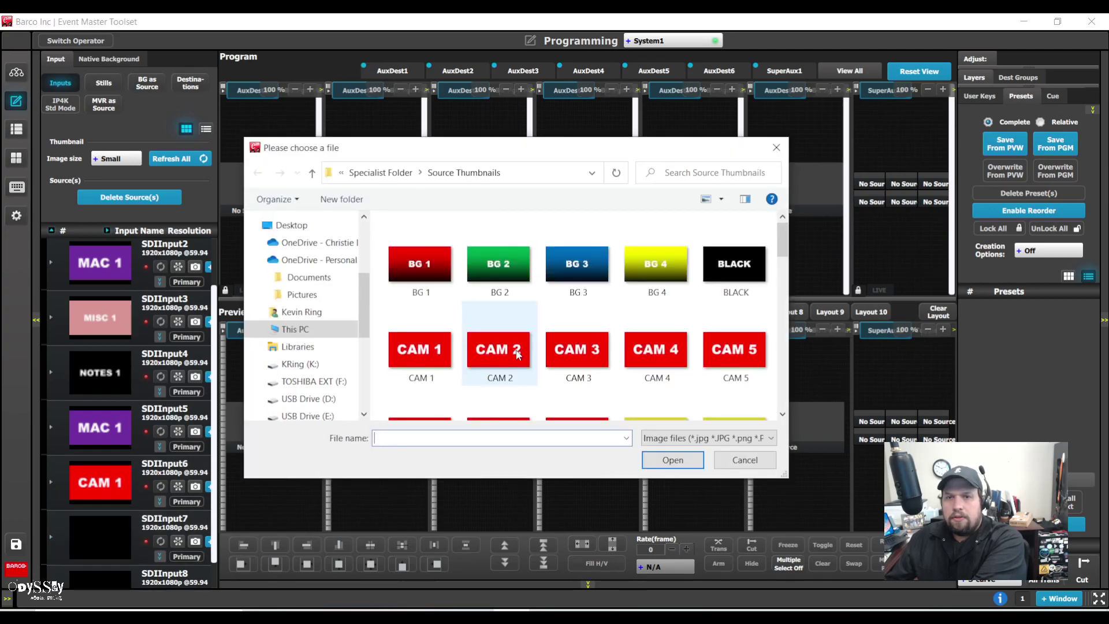
click(569, 265)
click(673, 459)
- Preview SDIInput2, 3, 5, 6 and 7 on AuxDest1 through AuxDest5 respectively
drag(101, 263, 278, 437)
drag(100, 318, 352, 422)
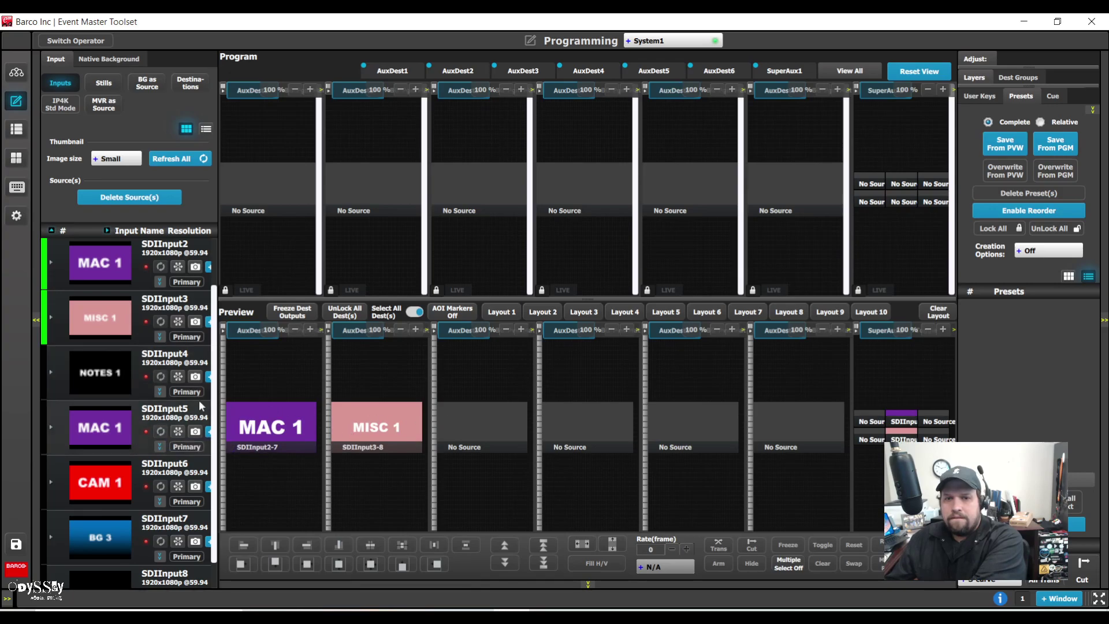
drag(110, 430, 449, 429)
drag(168, 473, 560, 418)
drag(100, 537, 646, 408)
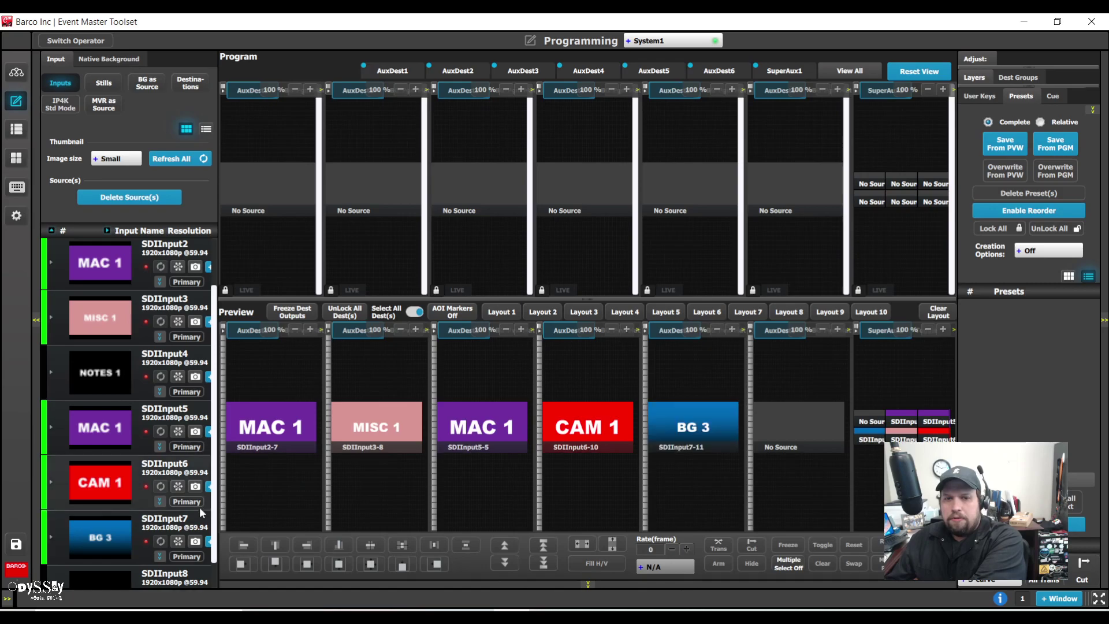
- Give SDIInput8 the VT D thumbnail and preview it on AuxDest6
scroll(200, 507, down, 1)
click(134, 550)
scroll(577, 369, down, 10)
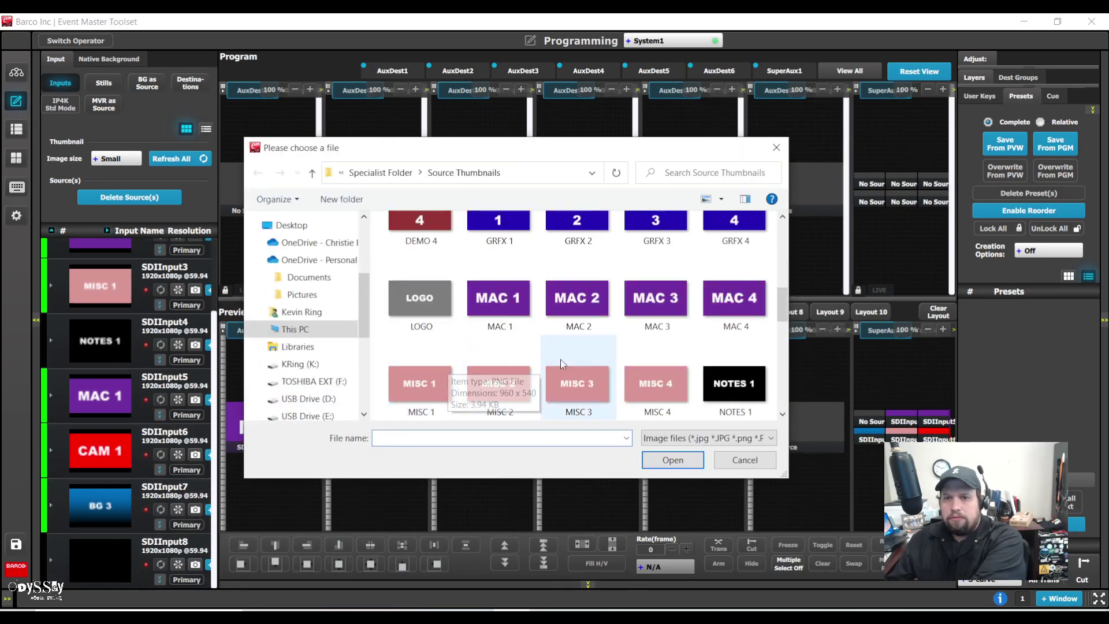
double_click(652, 386)
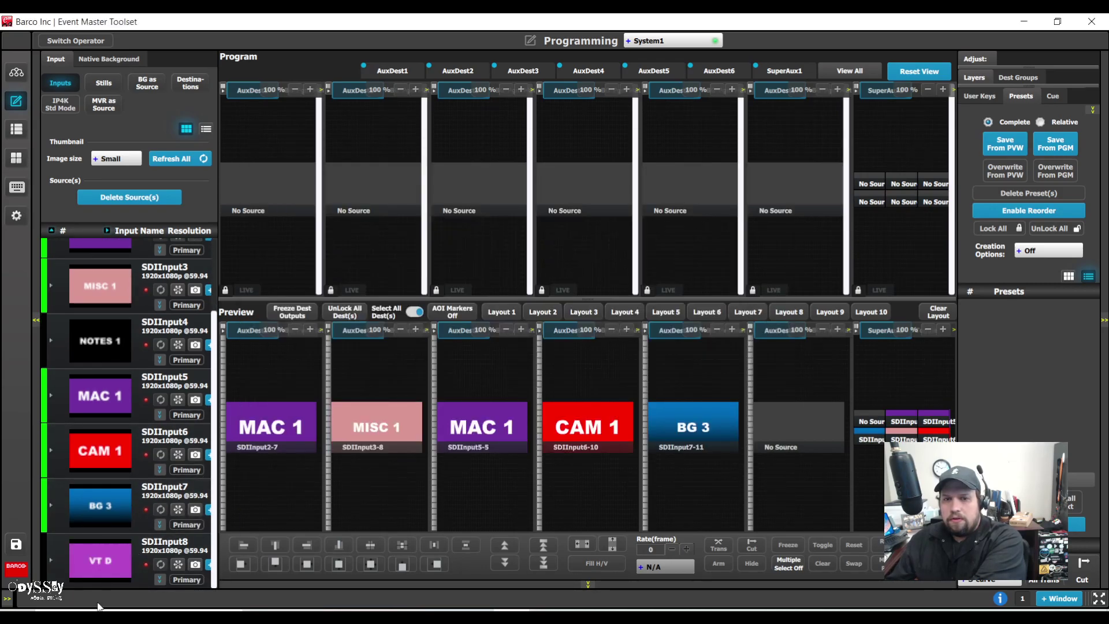
drag(101, 560, 786, 395)
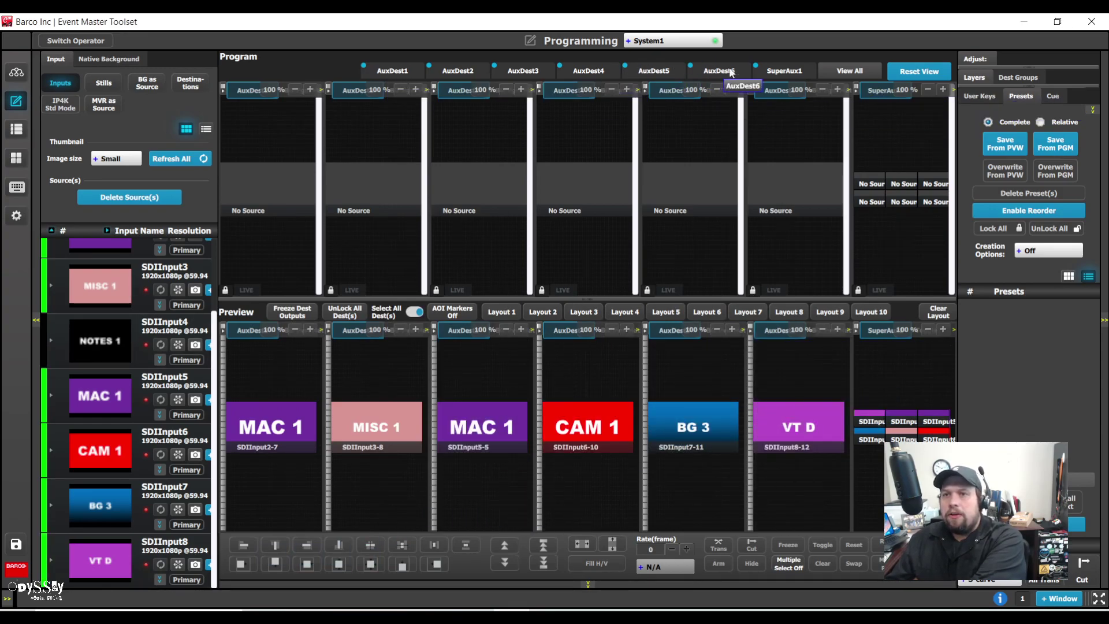
- Zoom SuperAux1's Preview out and put CAM 1 on AuxDest1, AuxDest2 and other tiles
click(928, 329)
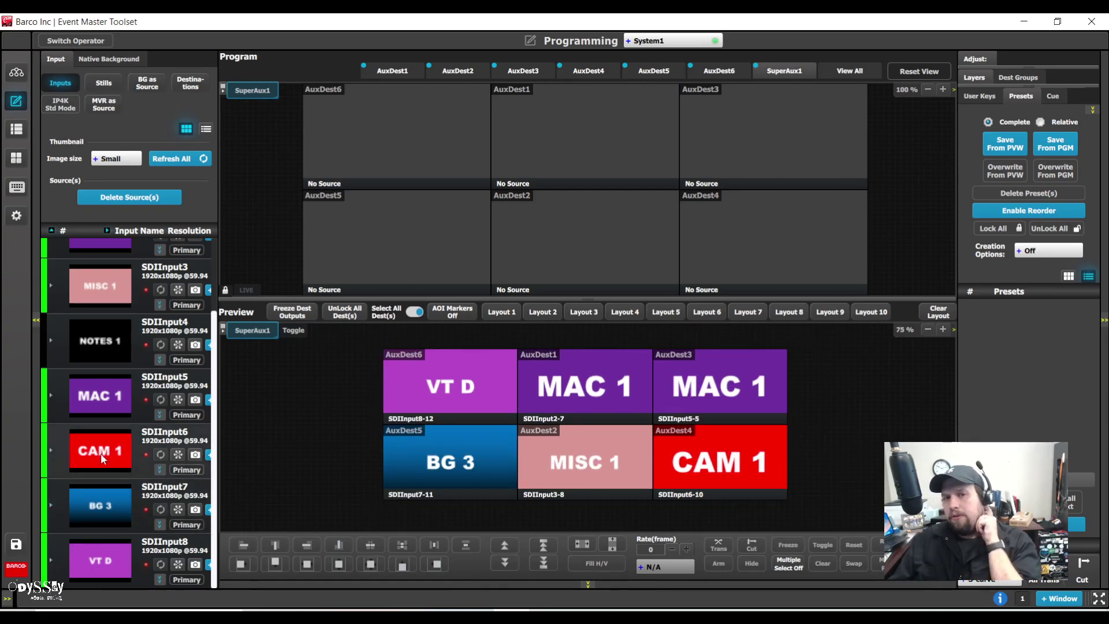
drag(100, 452, 450, 387)
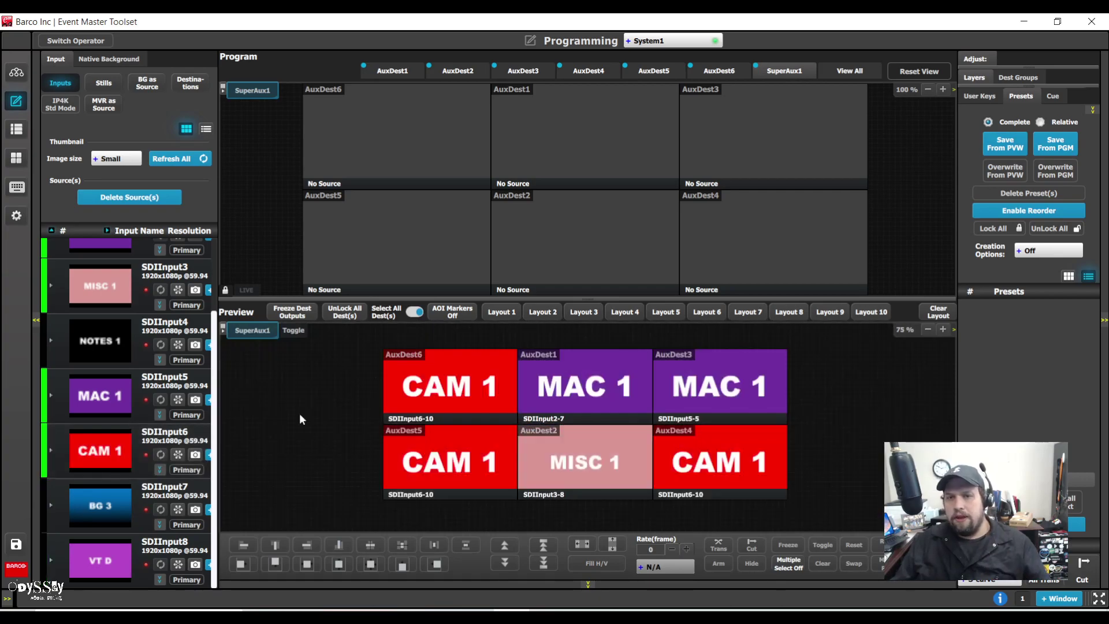
drag(102, 455, 600, 381)
drag(146, 442, 540, 462)
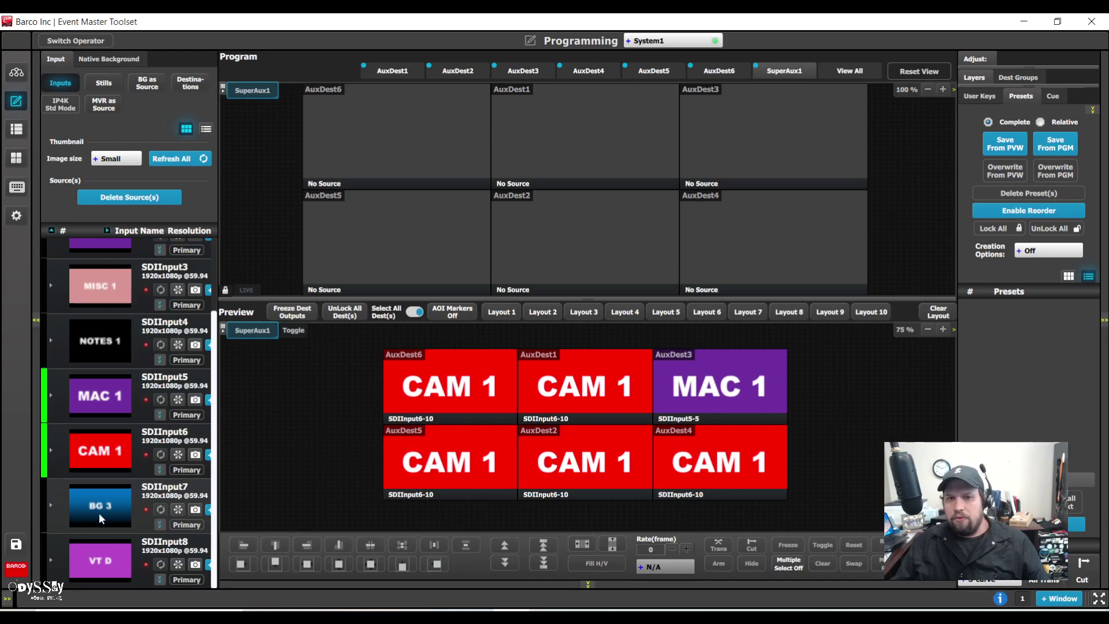
- Put BG 3 on AuxDest6 and stretch it across AuxDest6, AuxDest1, AuxDest5 and AuxDest2
drag(99, 512, 423, 374)
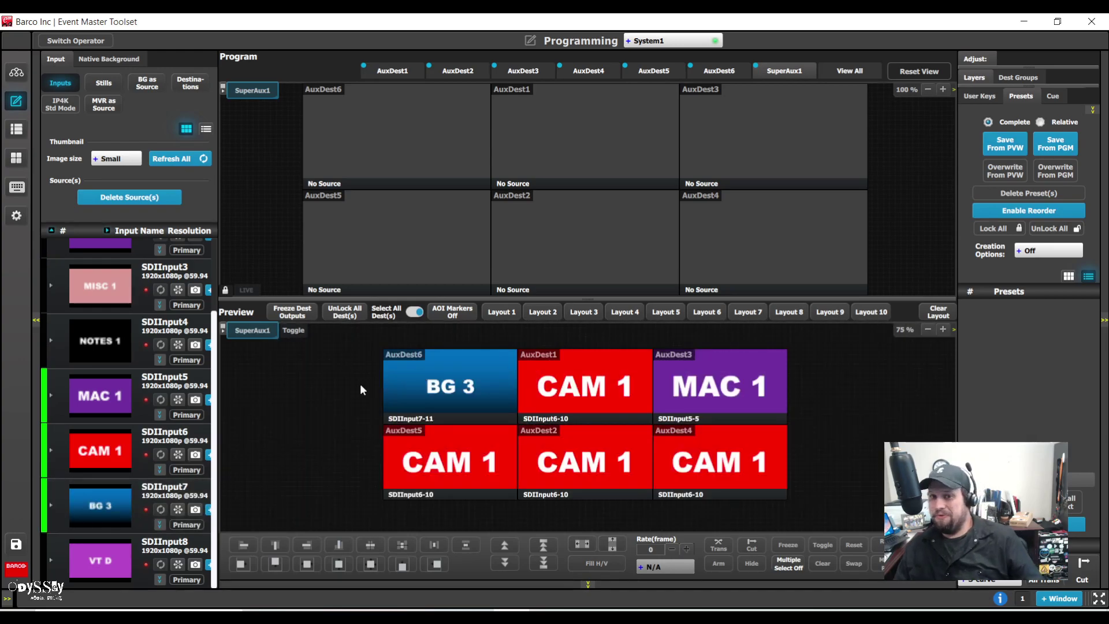
click(485, 396)
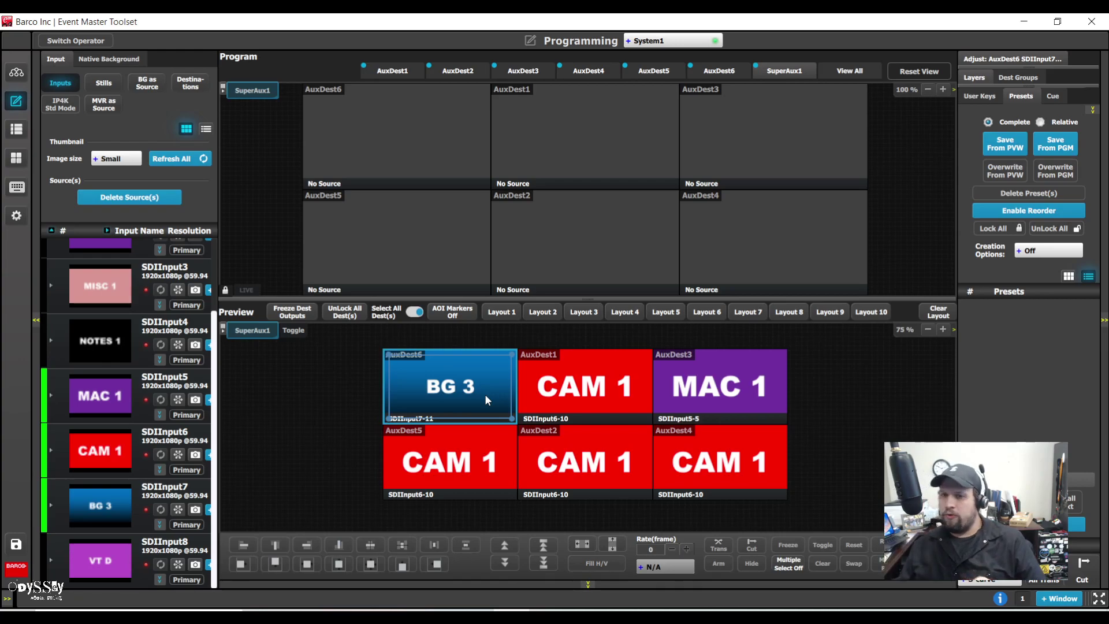
drag(511, 417, 635, 489)
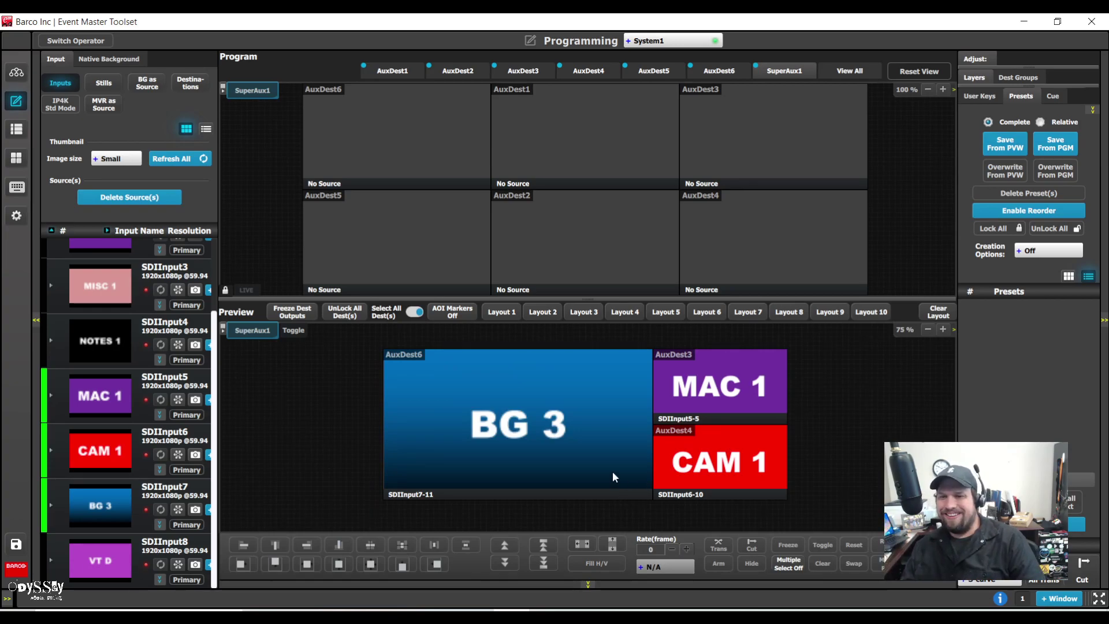
- Revert BG 3 to AuxDest6, stretch MAC 1 across AuxDest1, 2 and 4, and view AuxDest3 alone
click(614, 473)
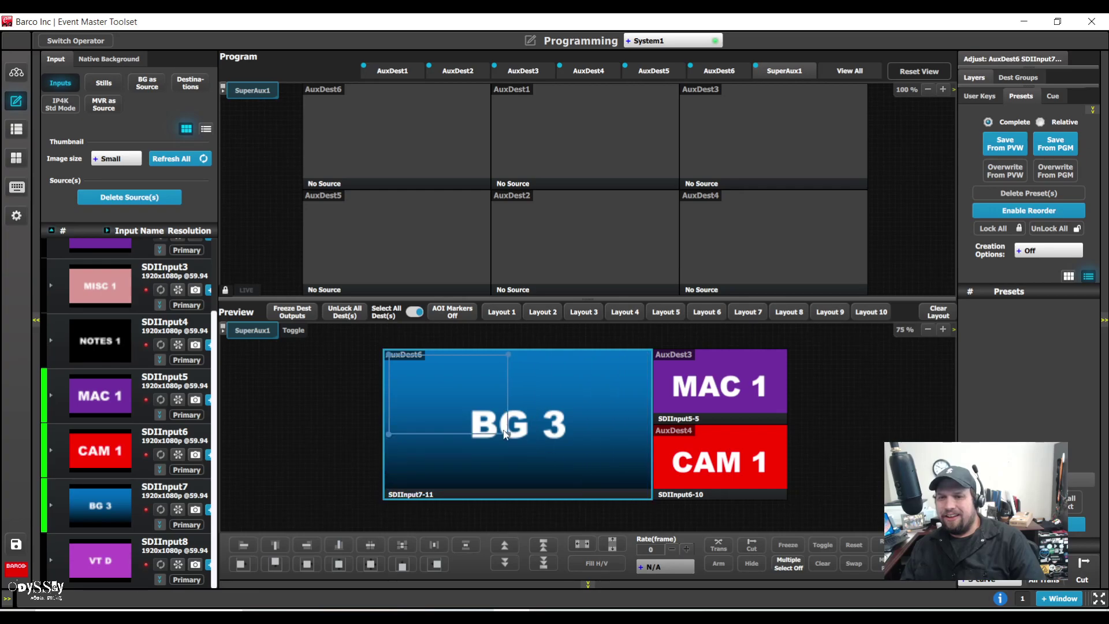
key(ctrl+z)
click(664, 418)
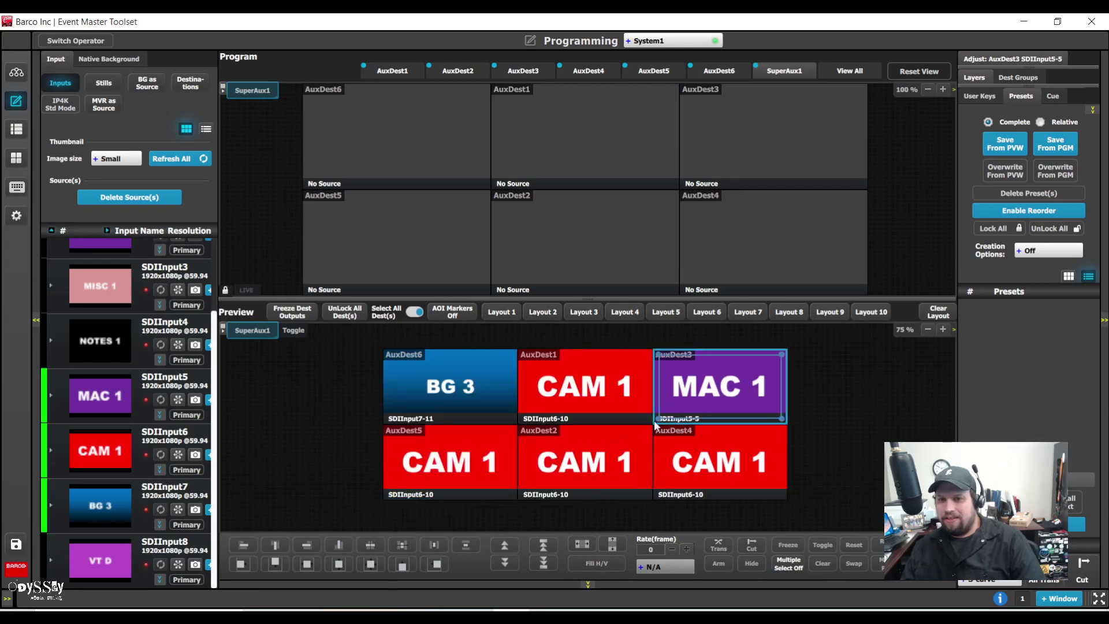
drag(657, 421, 520, 498)
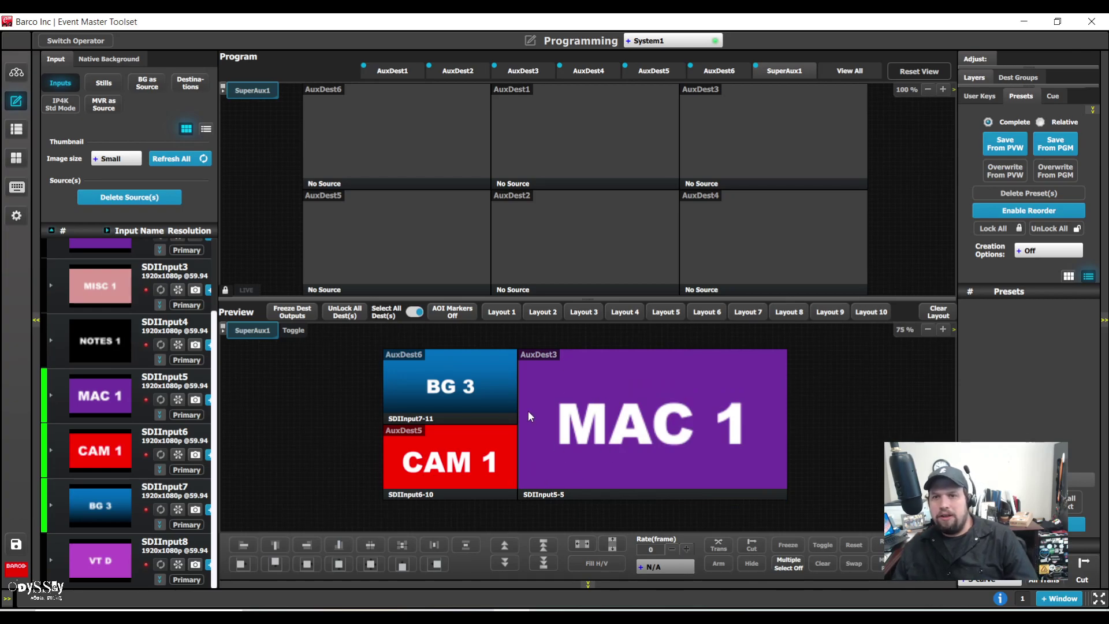
double_click(542, 404)
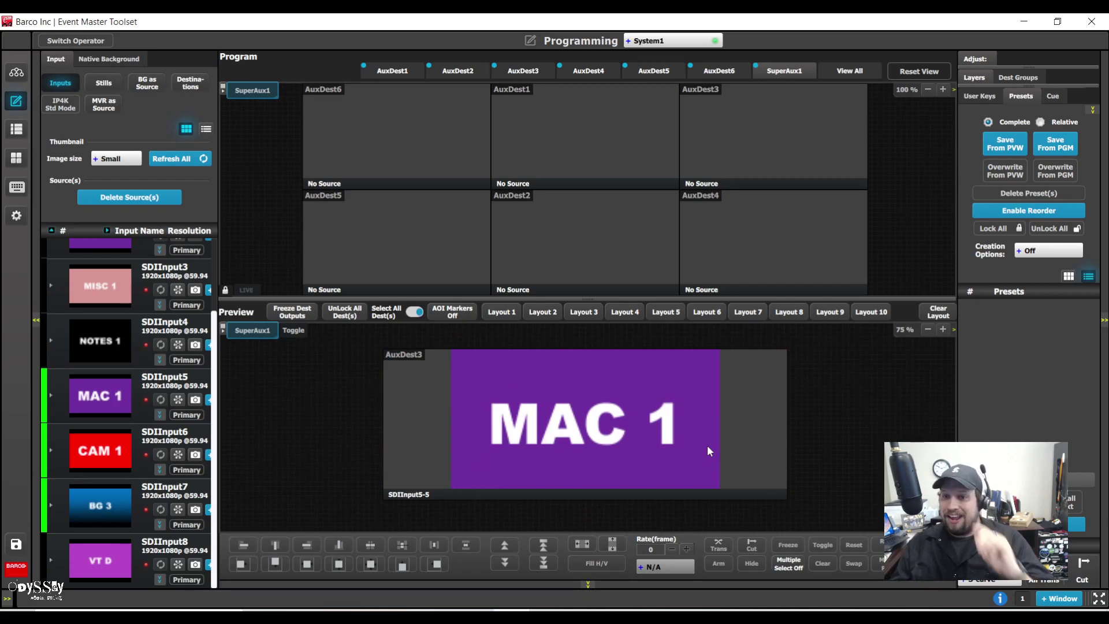
double_click(494, 432)
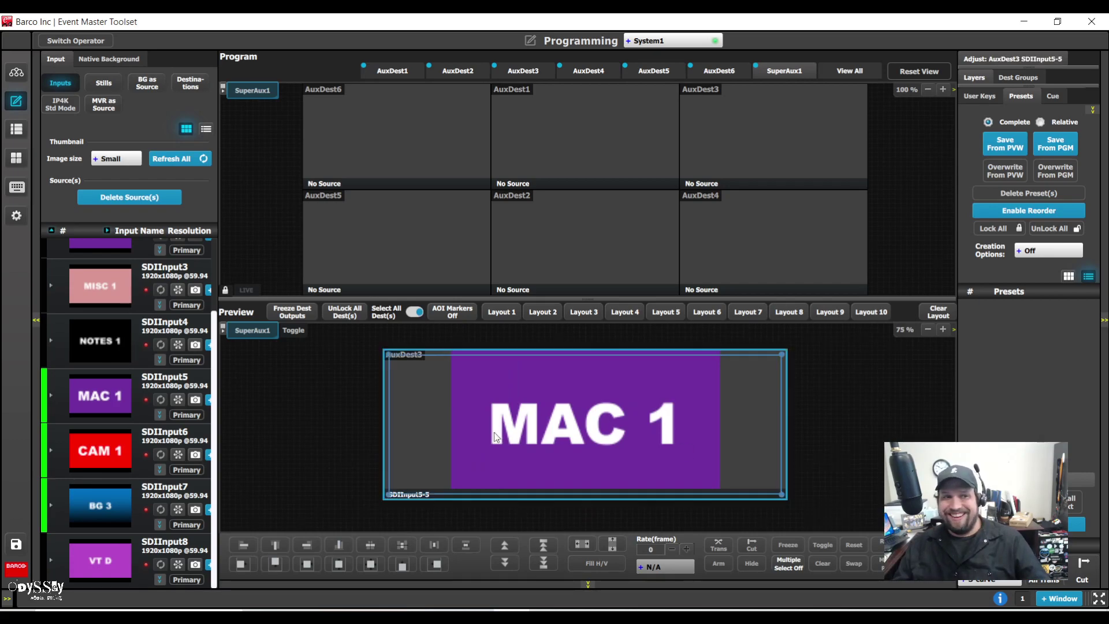
- Stretch BG 3 and CAM 1 down both rows, check AuxDest1 alone, then resize BG 3 back onto AuxDest6
click(477, 399)
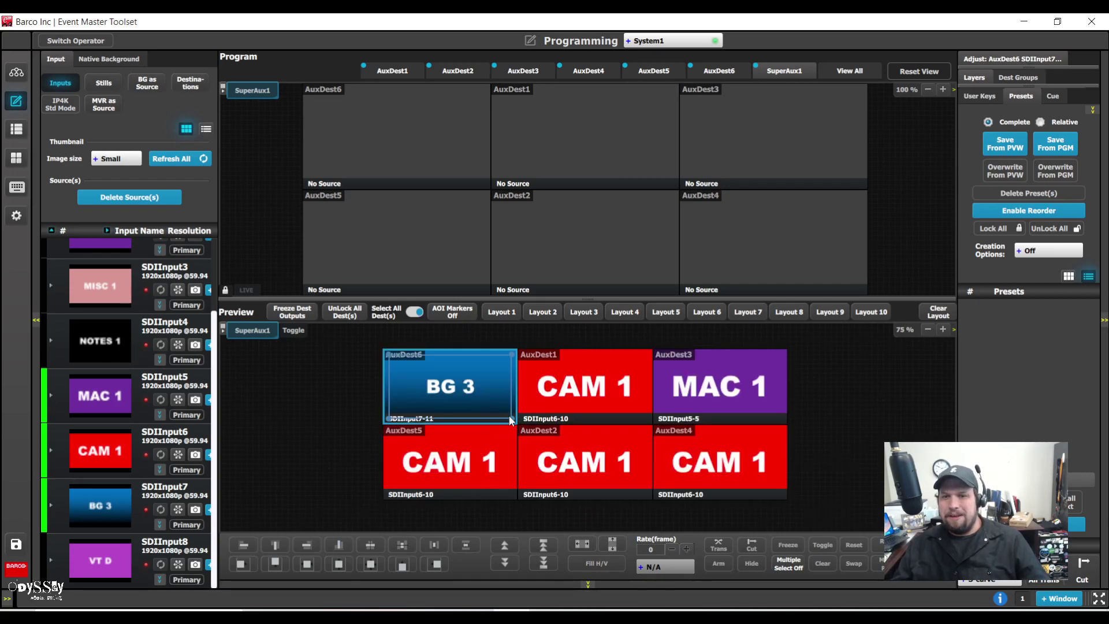
drag(511, 417, 516, 498)
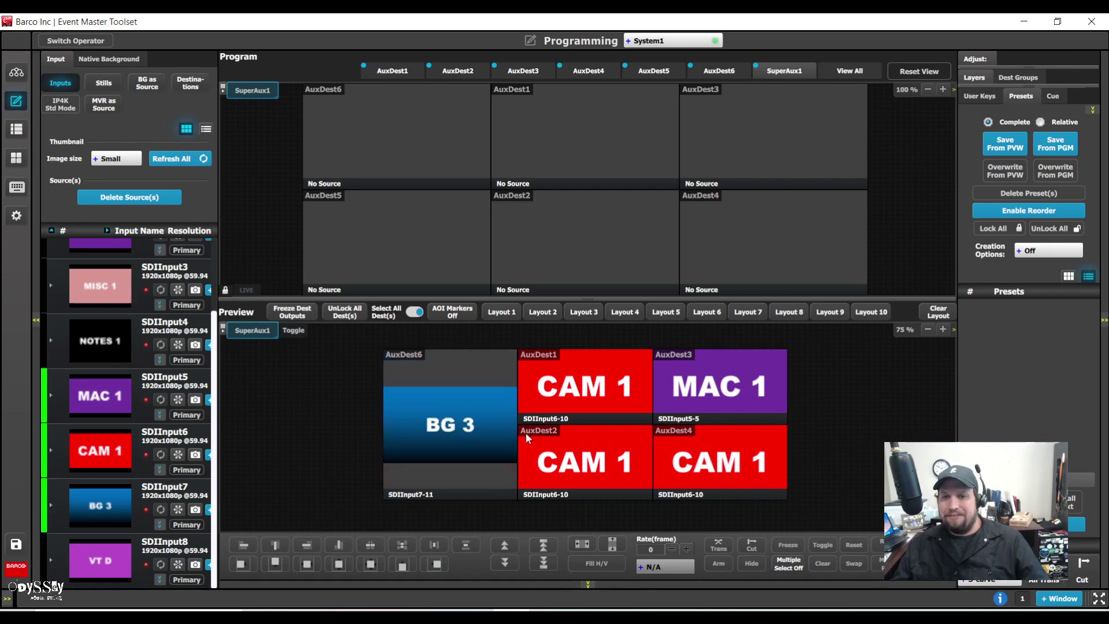
click(570, 409)
drag(518, 424, 518, 498)
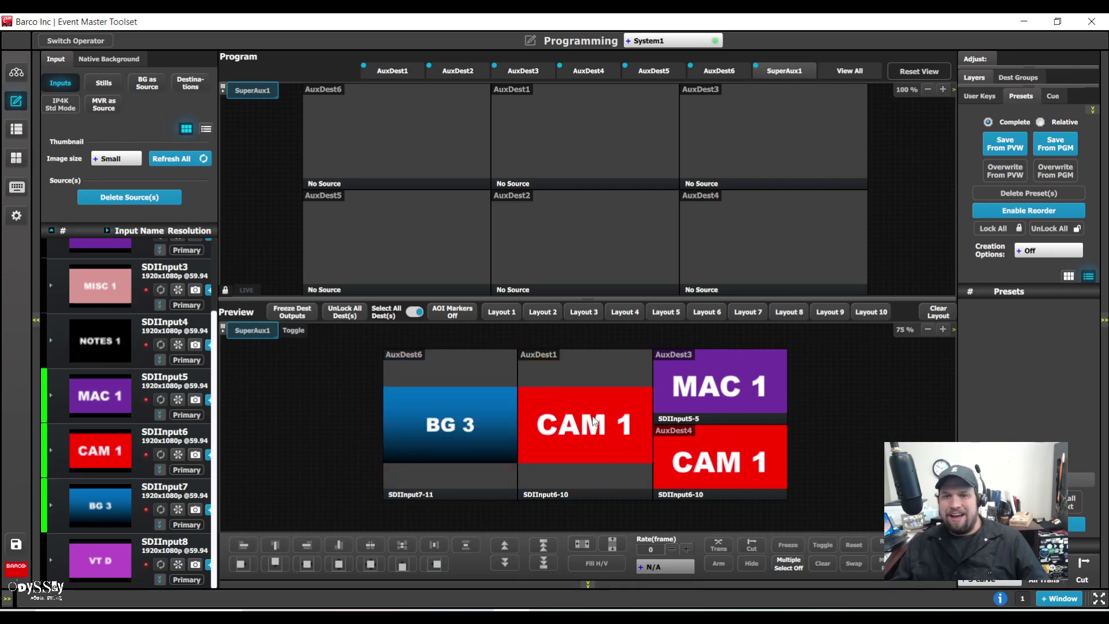
double_click(594, 420)
double_click(554, 424)
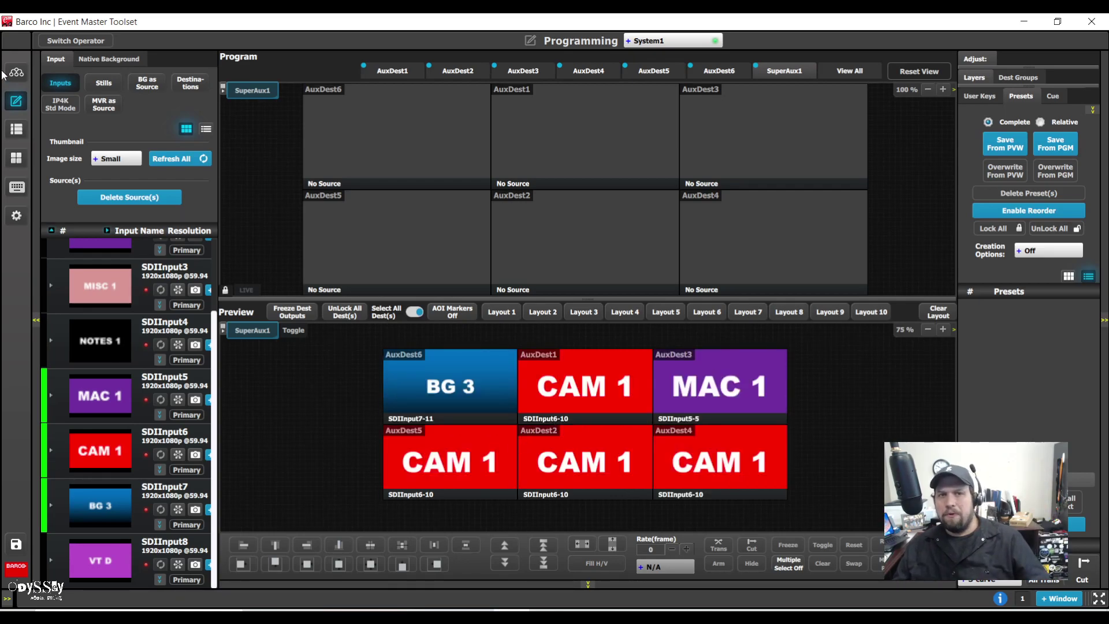
click(509, 392)
drag(512, 417, 649, 495)
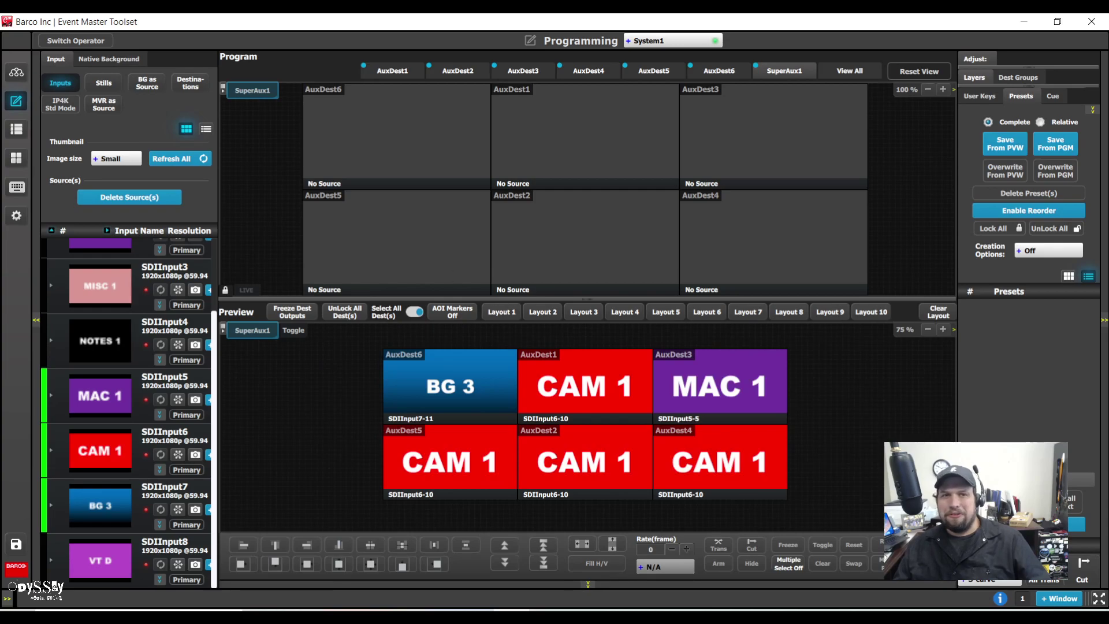
- Show SuperAux1's Wide settings on the Configuration page, with its 5760 x 2160 canvas across six destinations
click(16, 72)
click(332, 90)
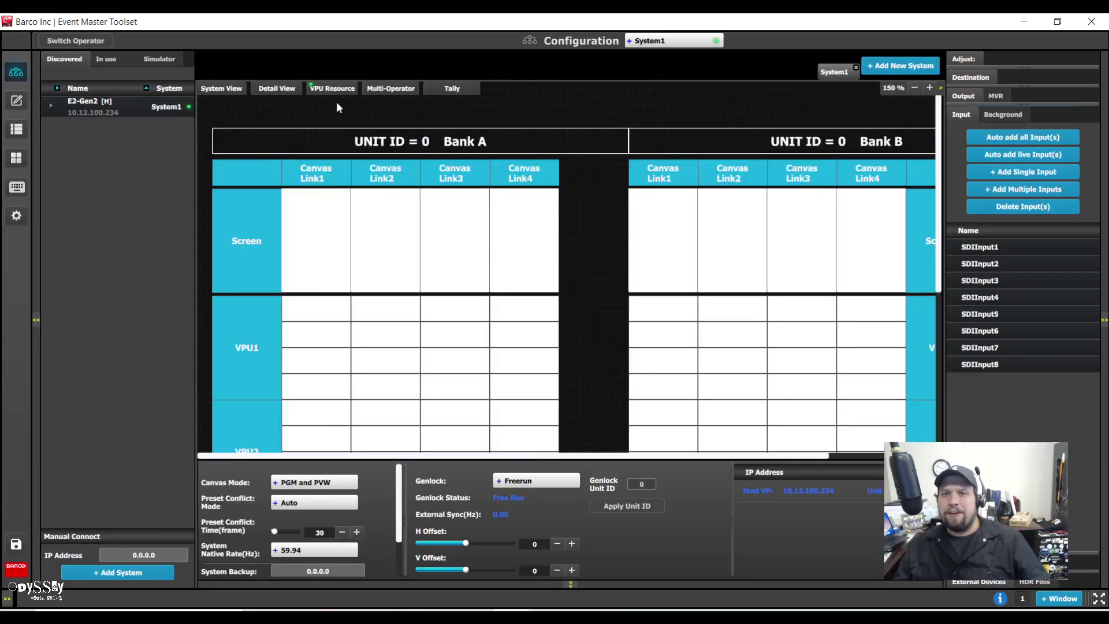
click(914, 88)
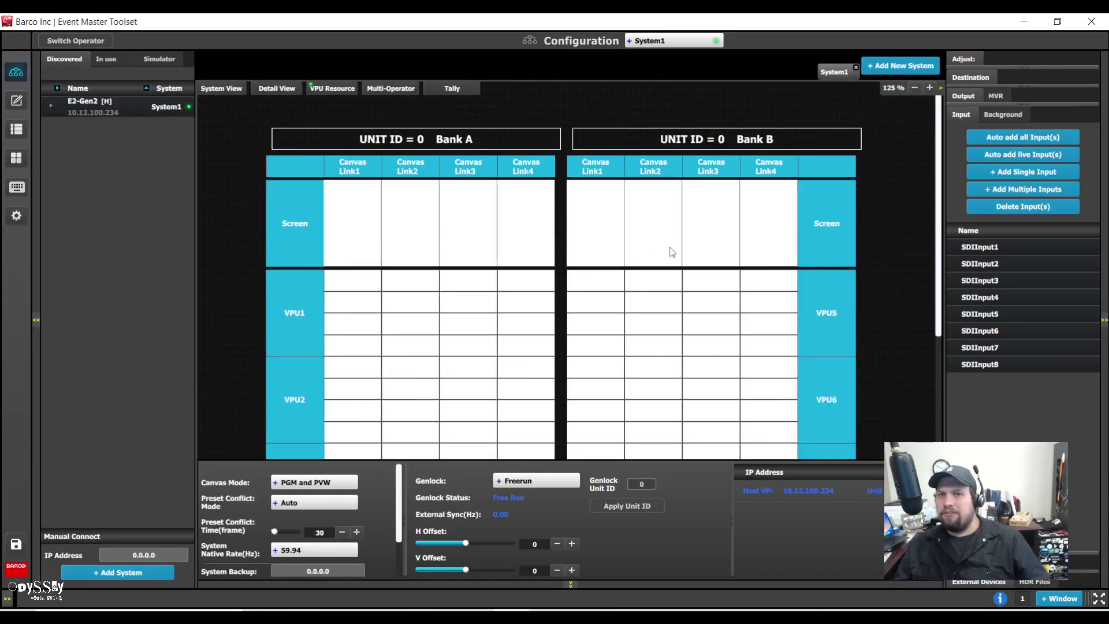
click(276, 88)
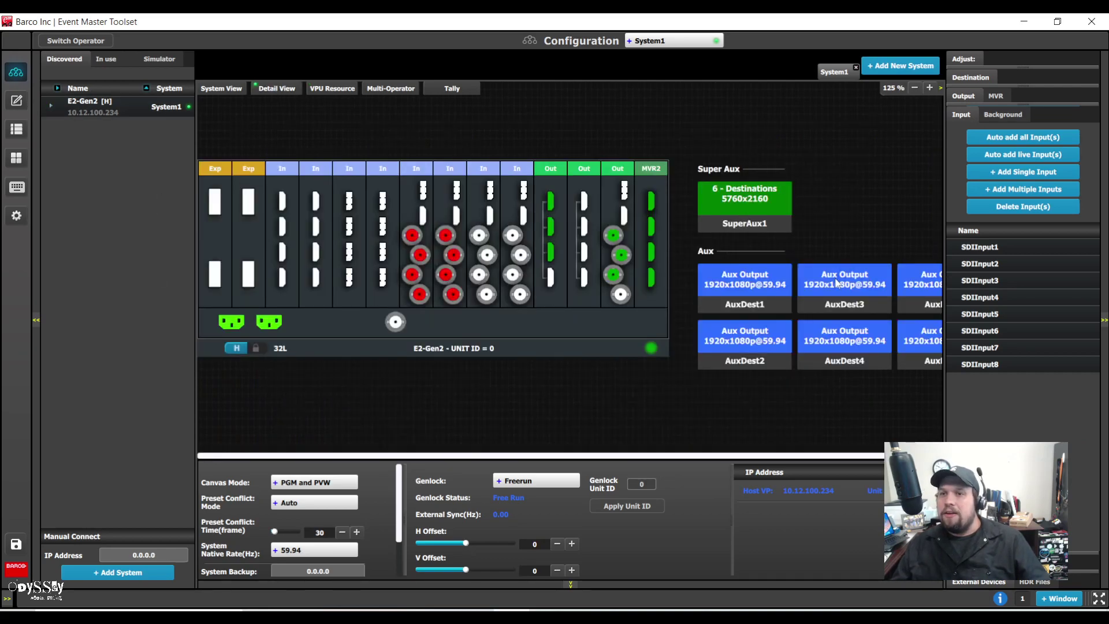
click(836, 281)
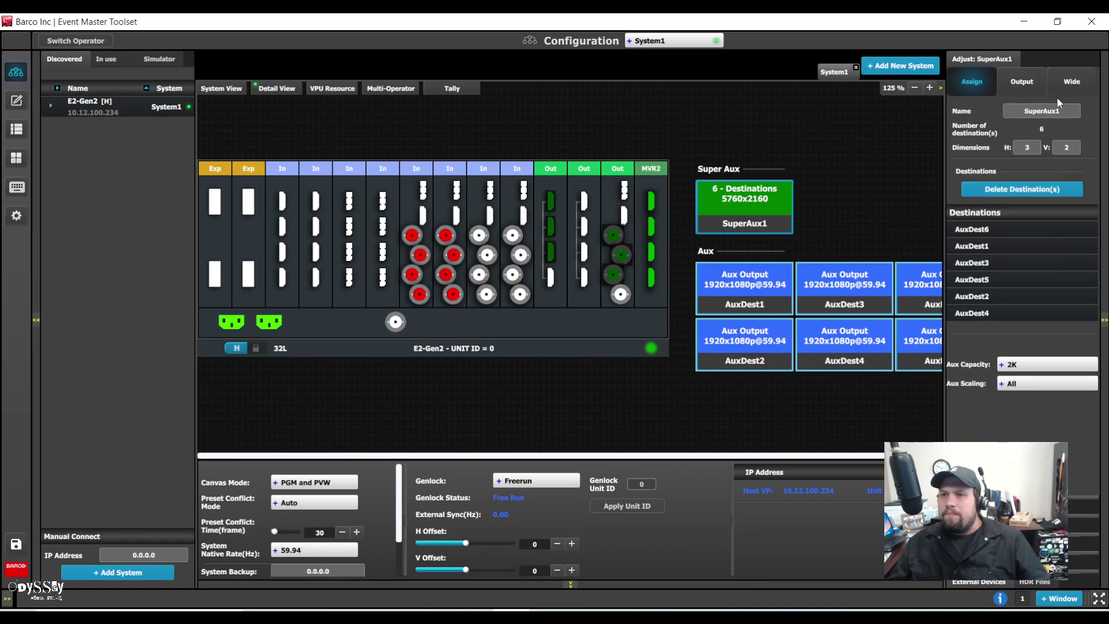
click(1072, 88)
- Zoom out the Wide canvas and pull AuxDest3, 1, 6, 5, 2 and 4 out of the grid
click(1091, 141)
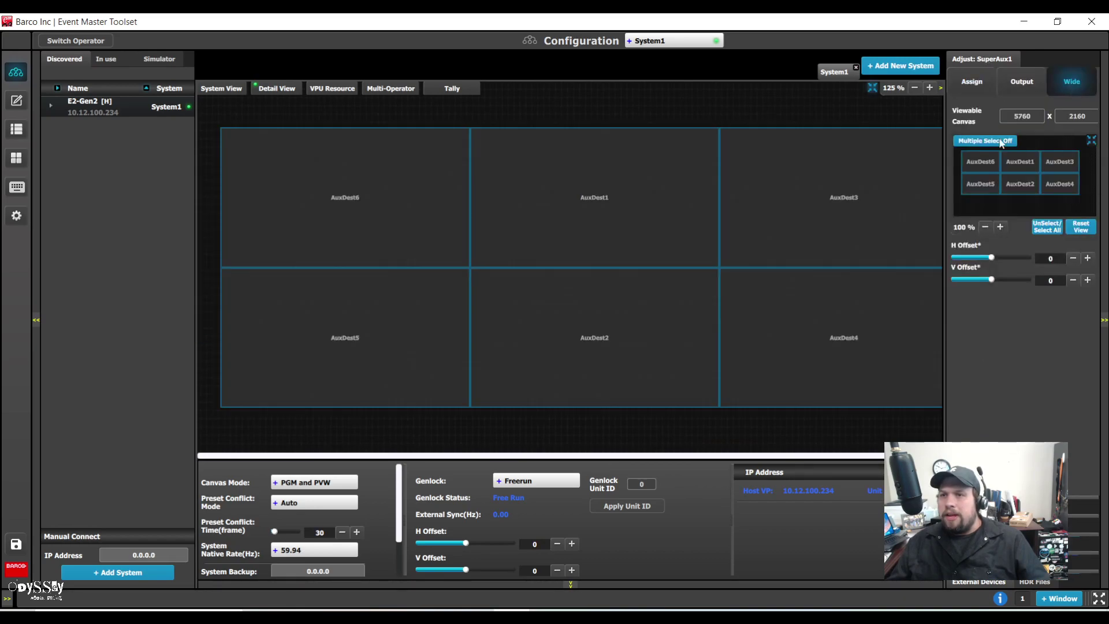
click(914, 89)
click(914, 90)
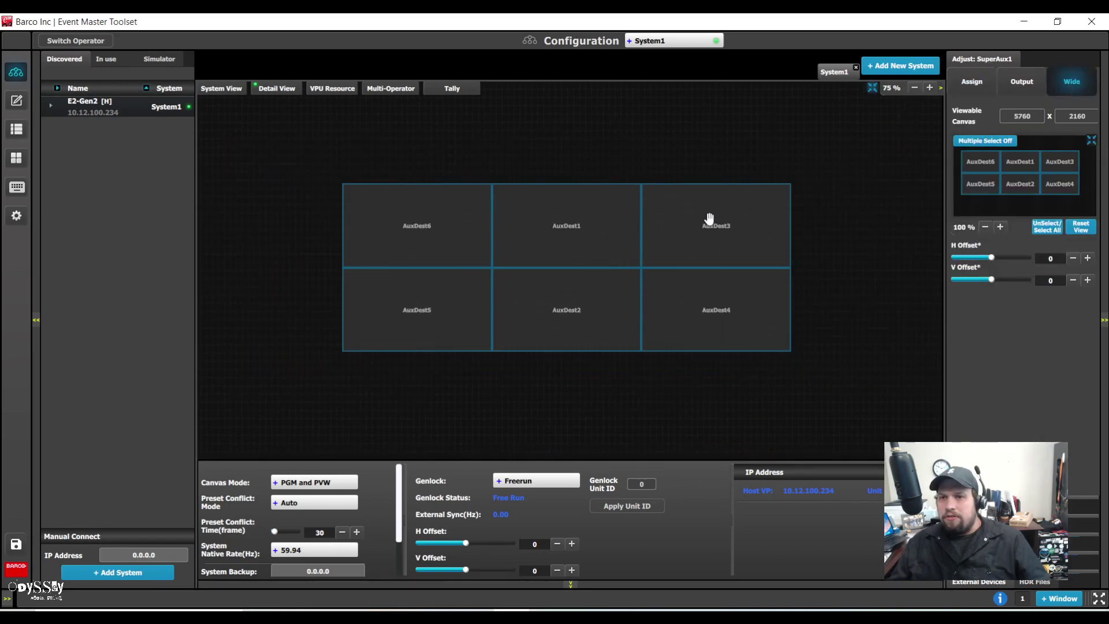
drag(709, 219, 765, 191)
drag(575, 213, 582, 190)
drag(380, 238, 334, 216)
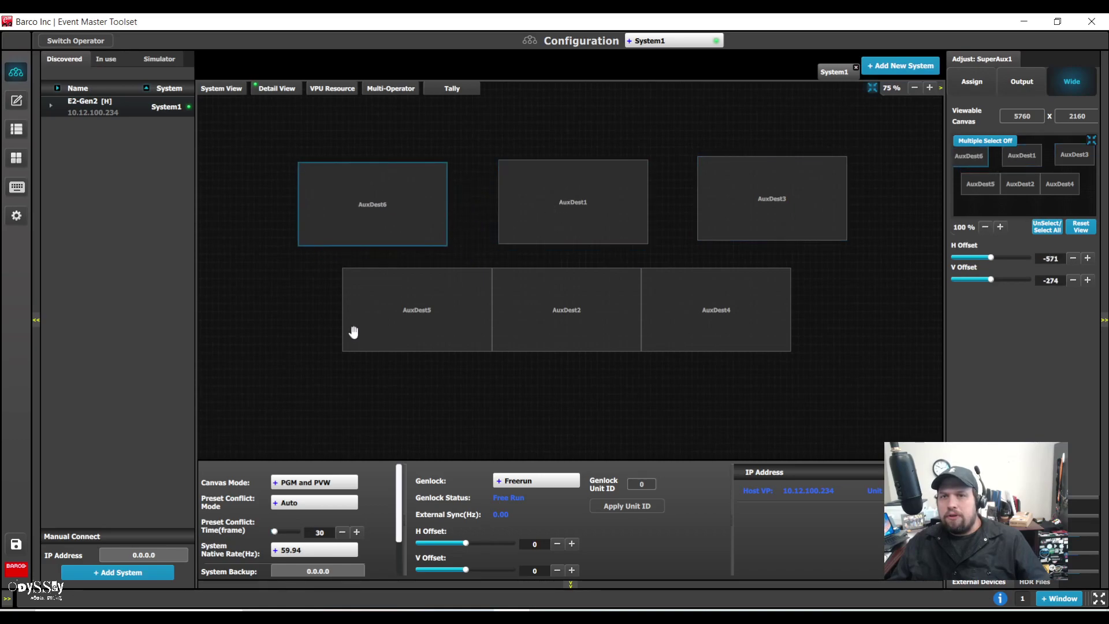
drag(353, 332, 354, 418)
drag(527, 309, 494, 300)
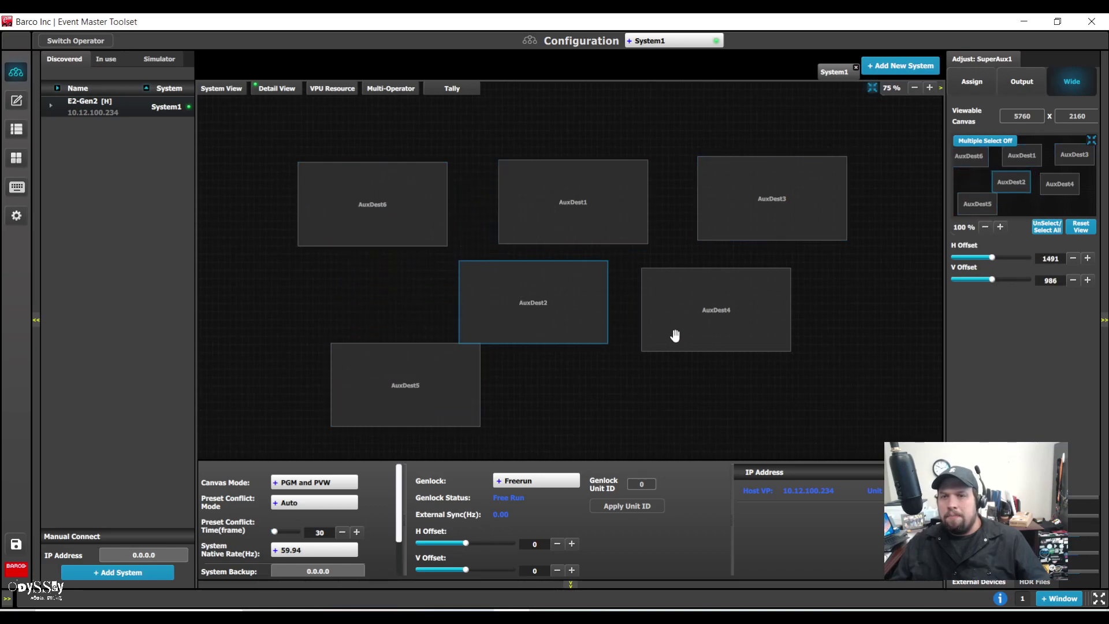
drag(675, 335, 649, 402)
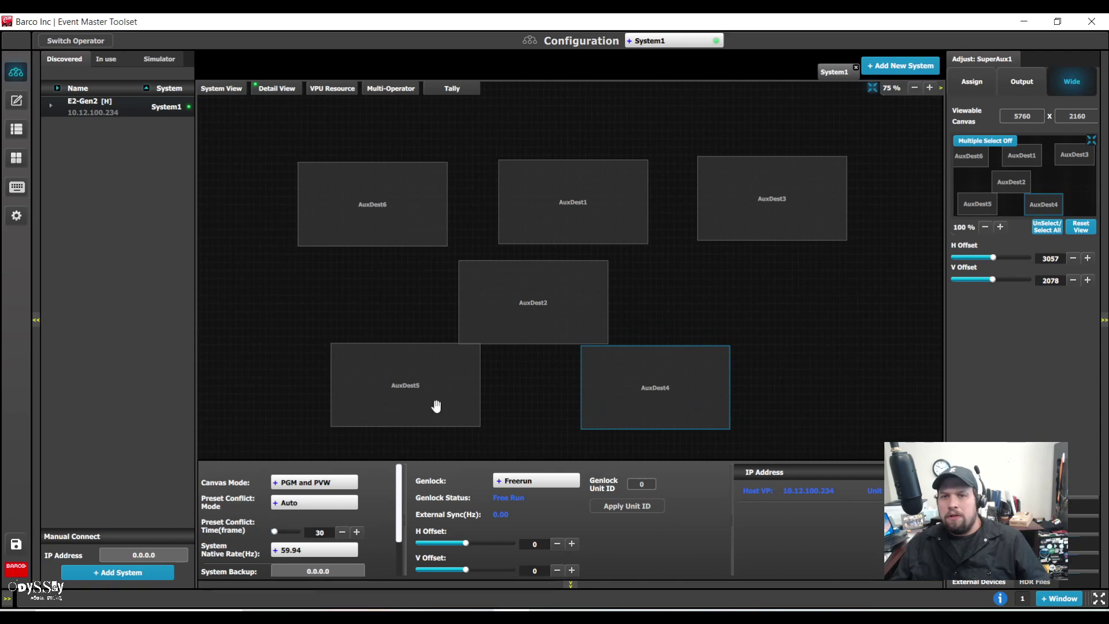
- Fine-tune AuxDest5, 1, 3 and 2 into a staggered layout, then view it in the zoomed-out Programming Preview
drag(436, 406, 420, 412)
drag(553, 199, 531, 205)
drag(769, 206, 702, 297)
drag(612, 187, 679, 149)
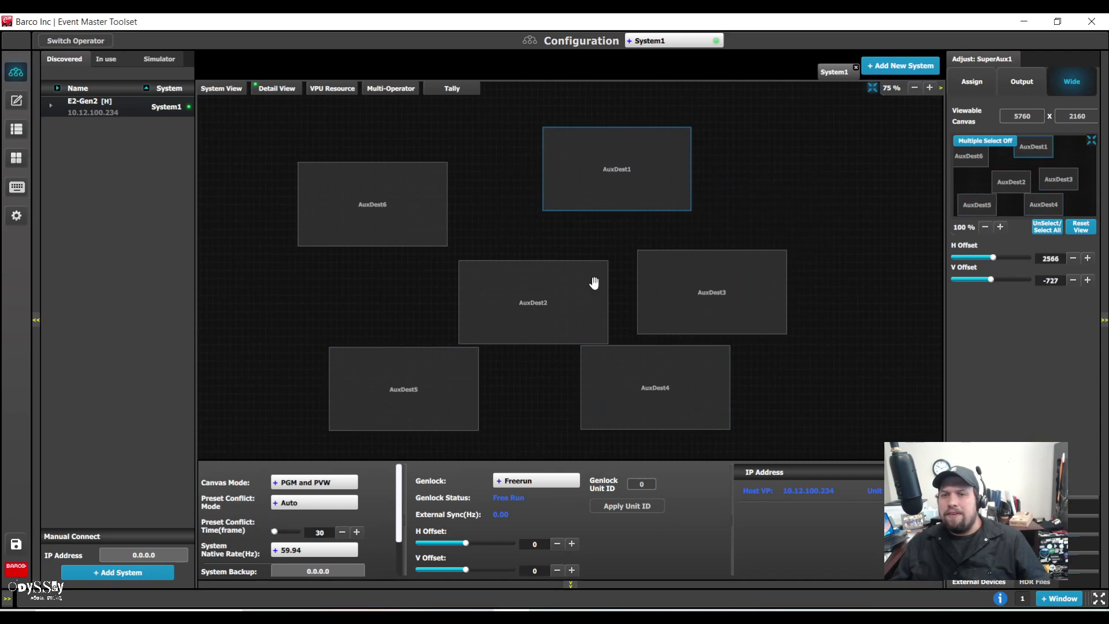
drag(563, 313, 559, 289)
click(349, 227)
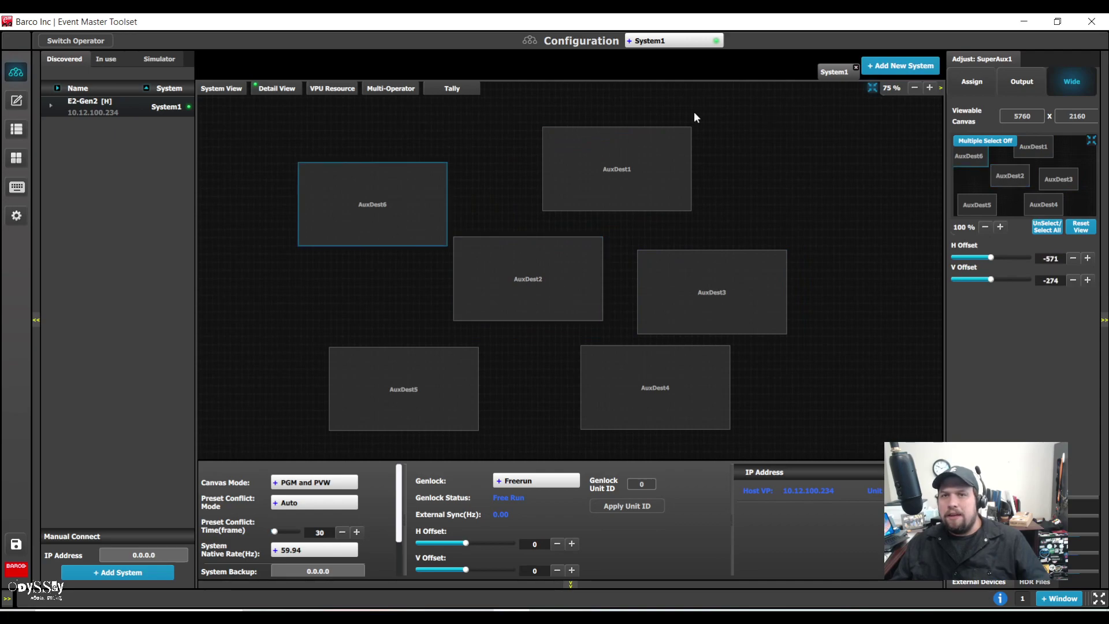
click(15, 104)
click(930, 329)
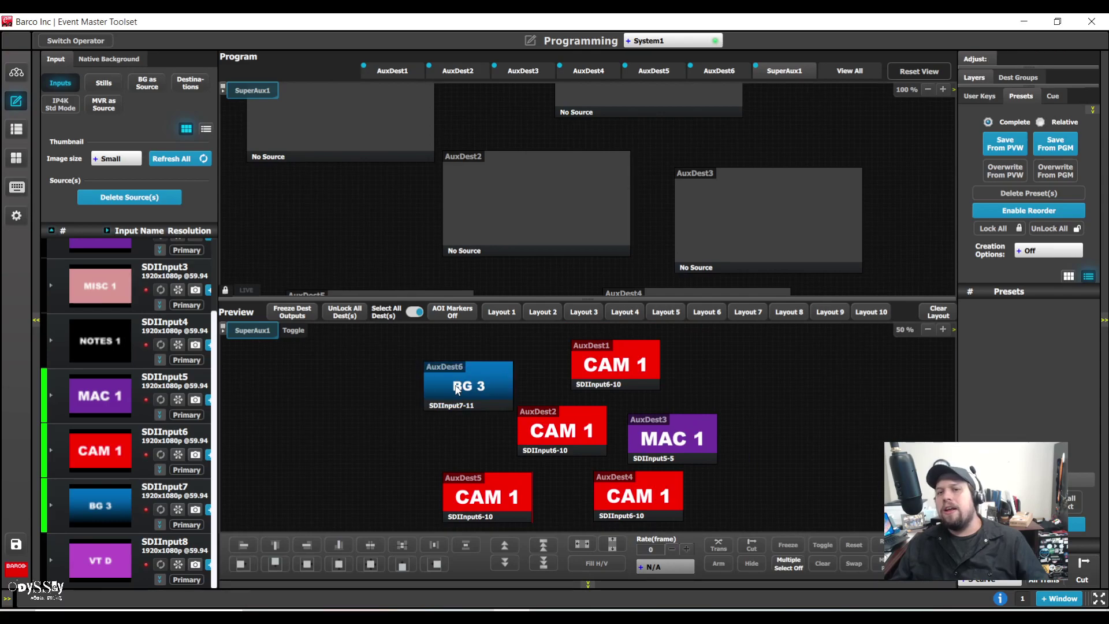
- View AuxDest6 with BG 3 on its own, restore the staggered layout, then return to Configuration
double_click(455, 383)
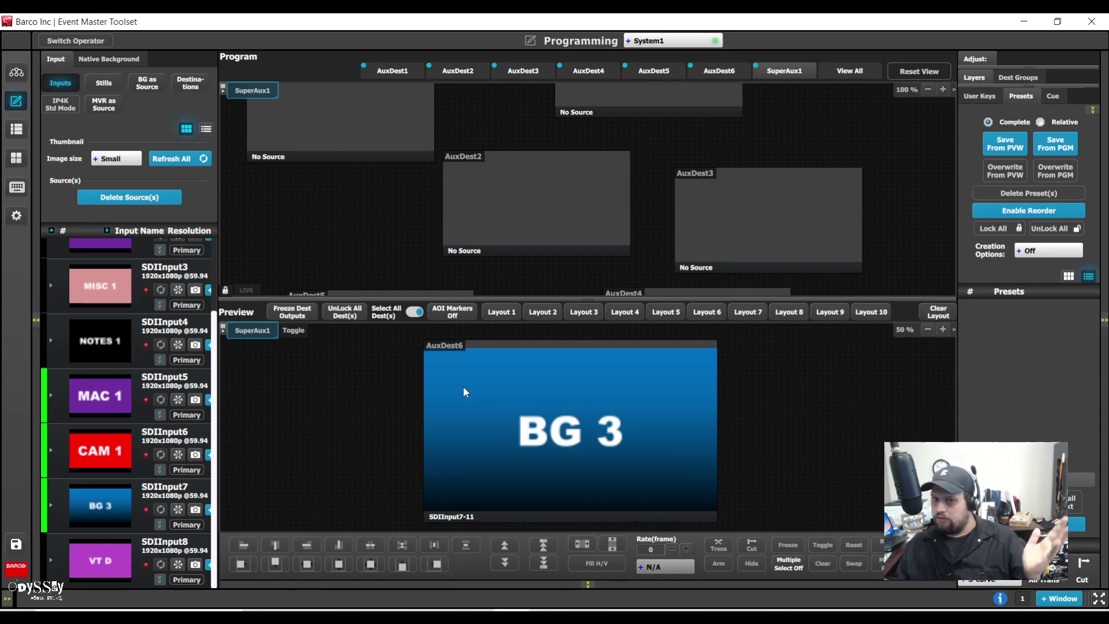
double_click(457, 386)
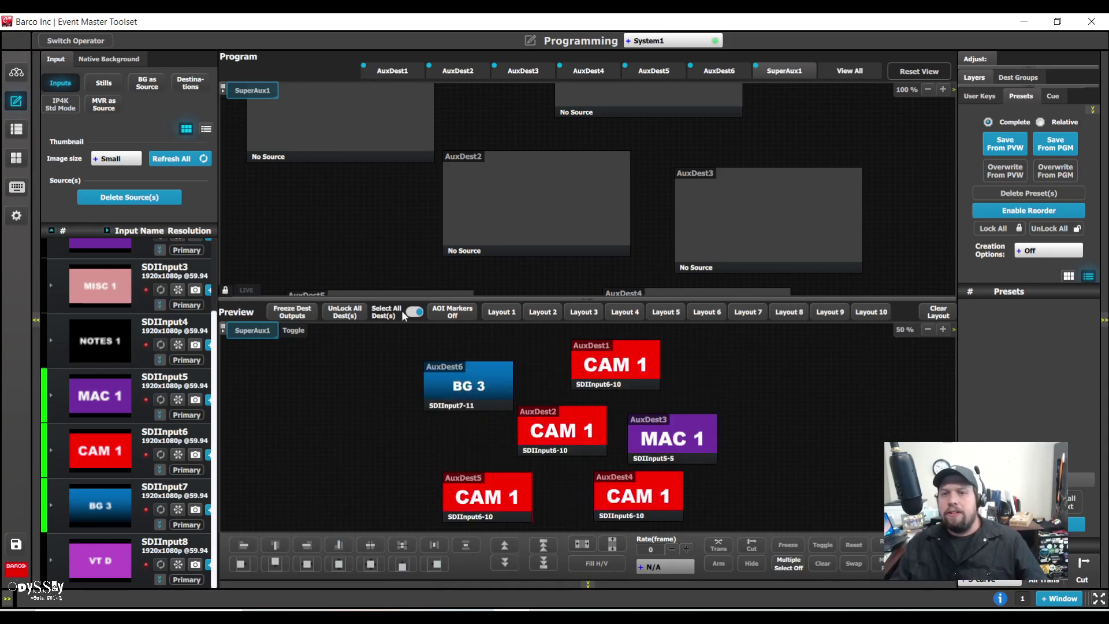
click(16, 72)
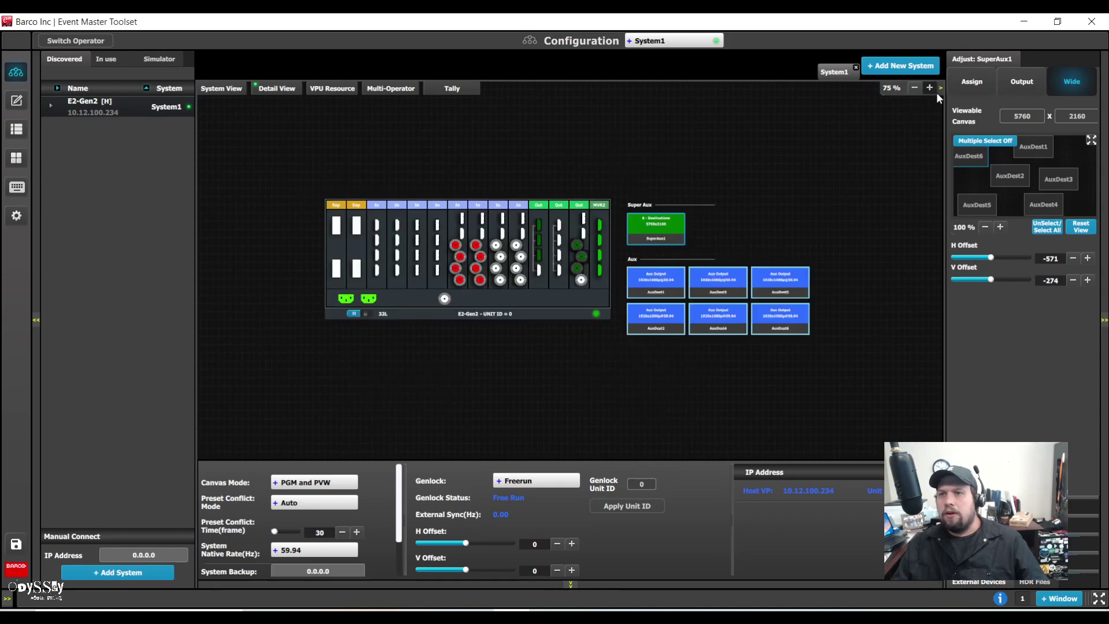
click(931, 89)
click(929, 89)
drag(787, 457, 835, 455)
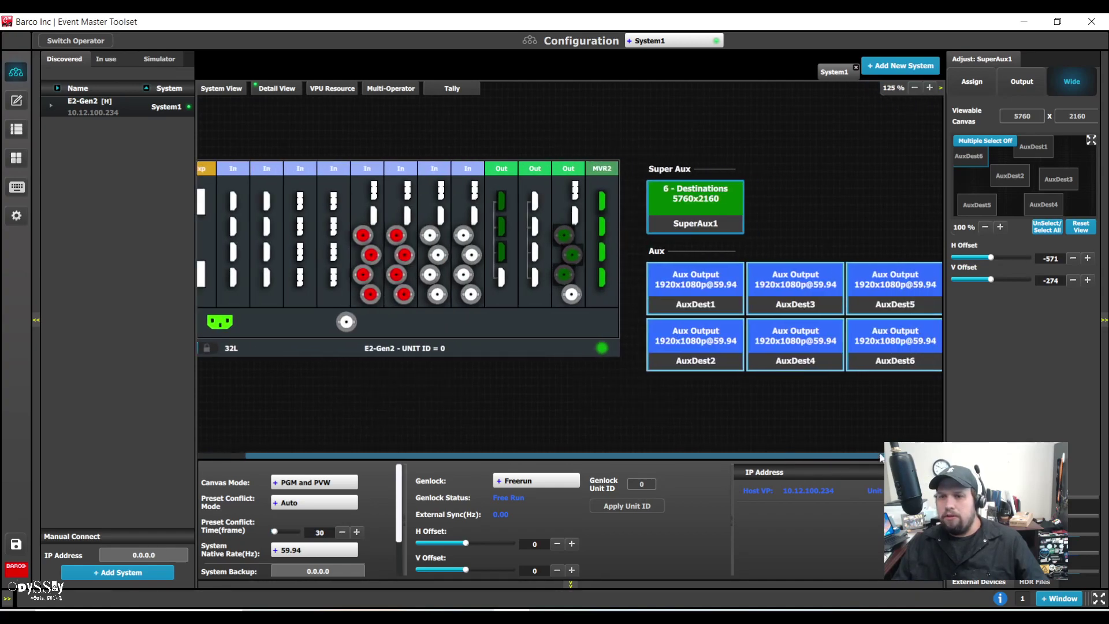